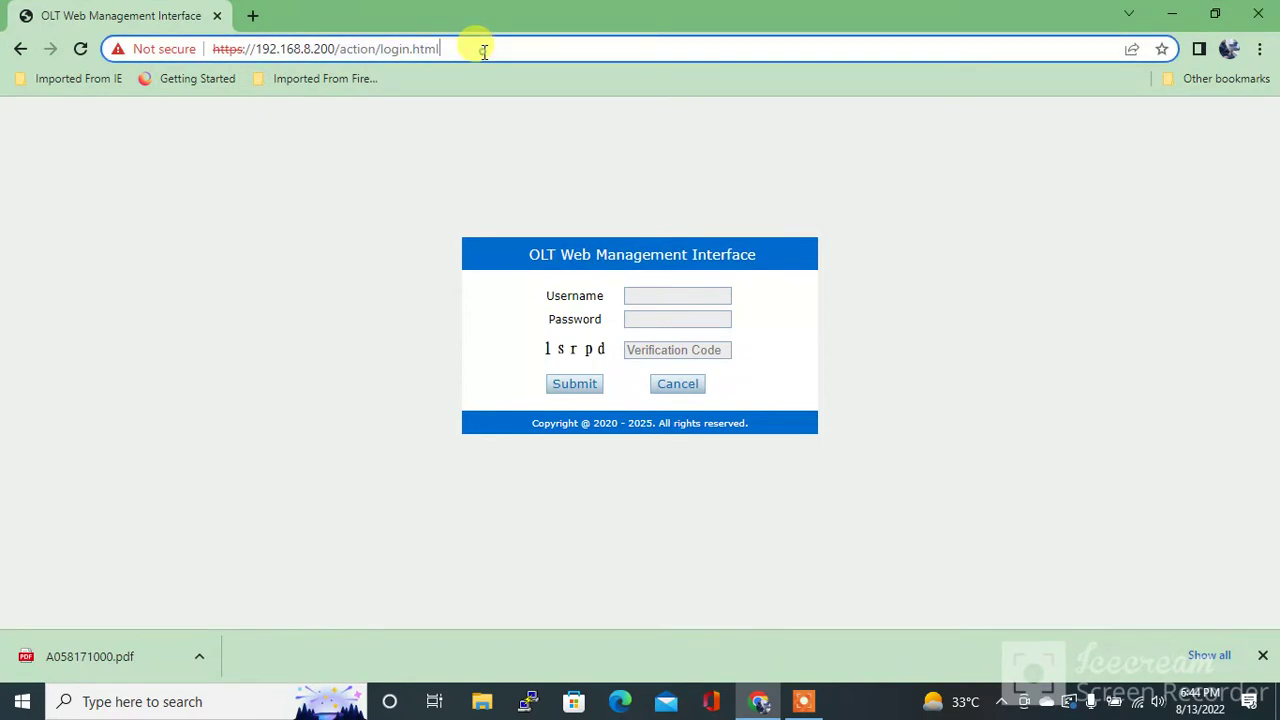
type("https://")
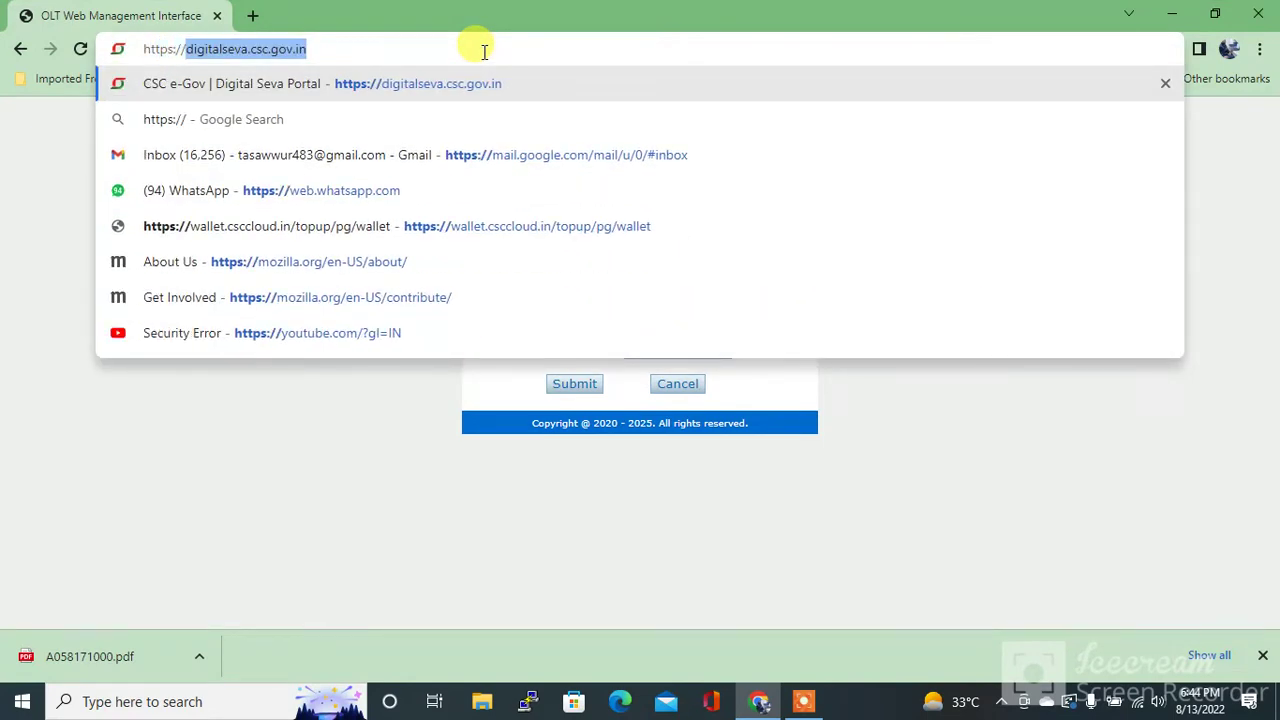
type("192.1")
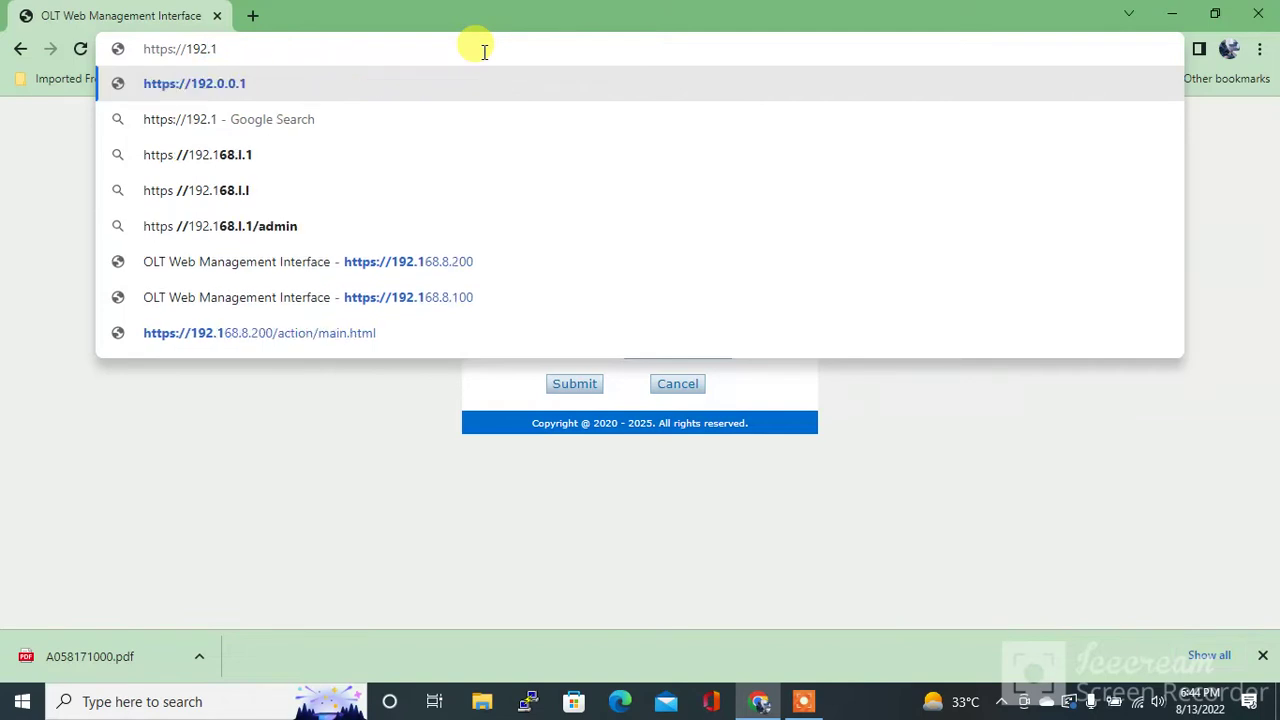
type("68.8.")
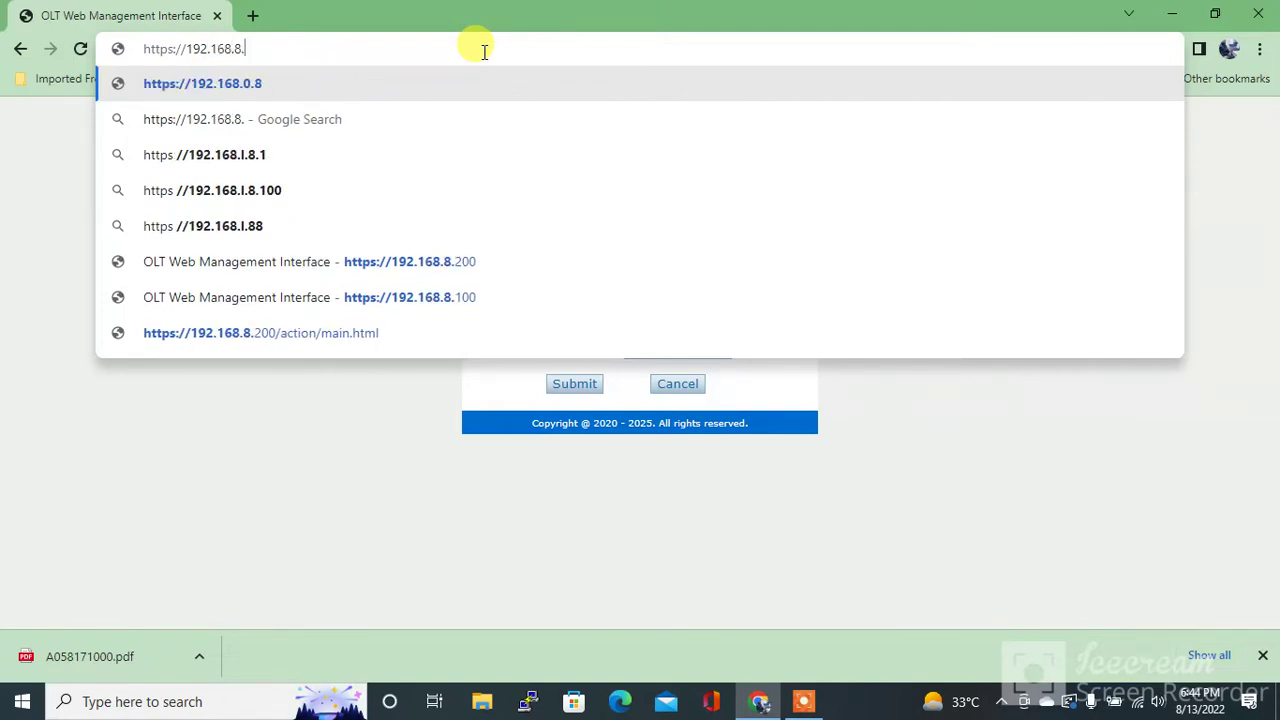
type("200")
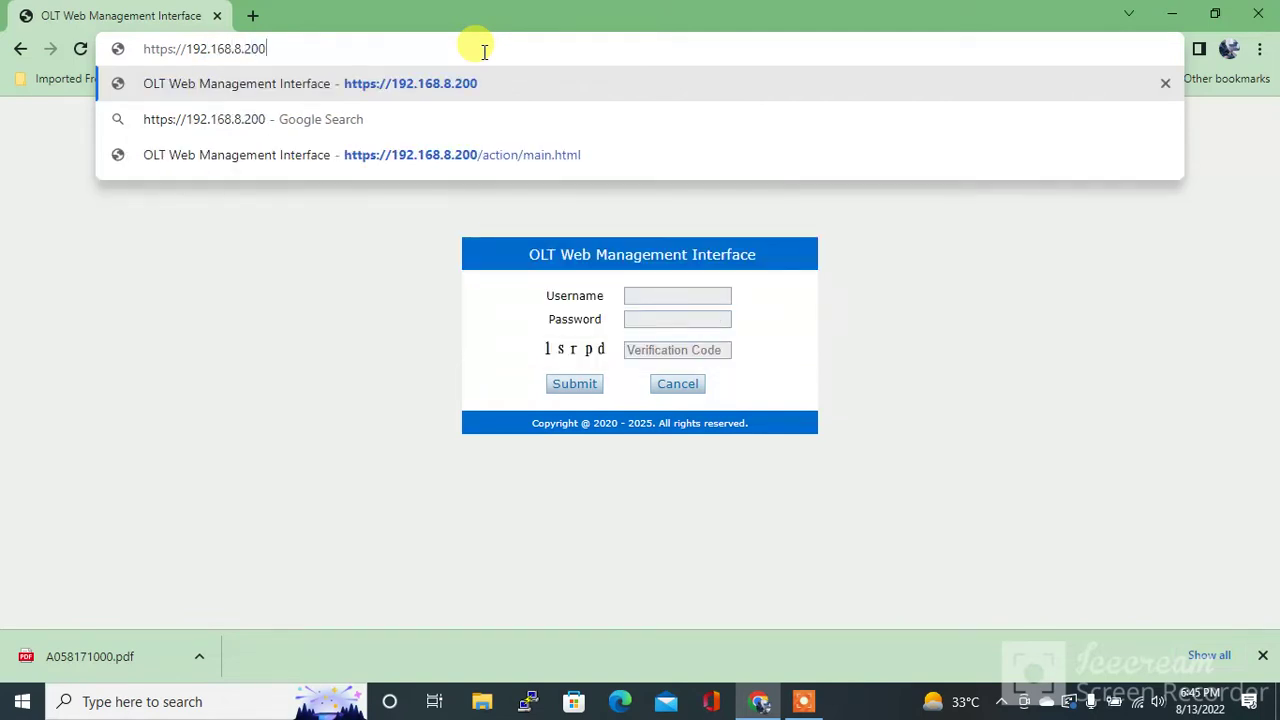
key("Return")
Log in with the administrator username, the account password and the on-screen verification code
left_click(667, 292)
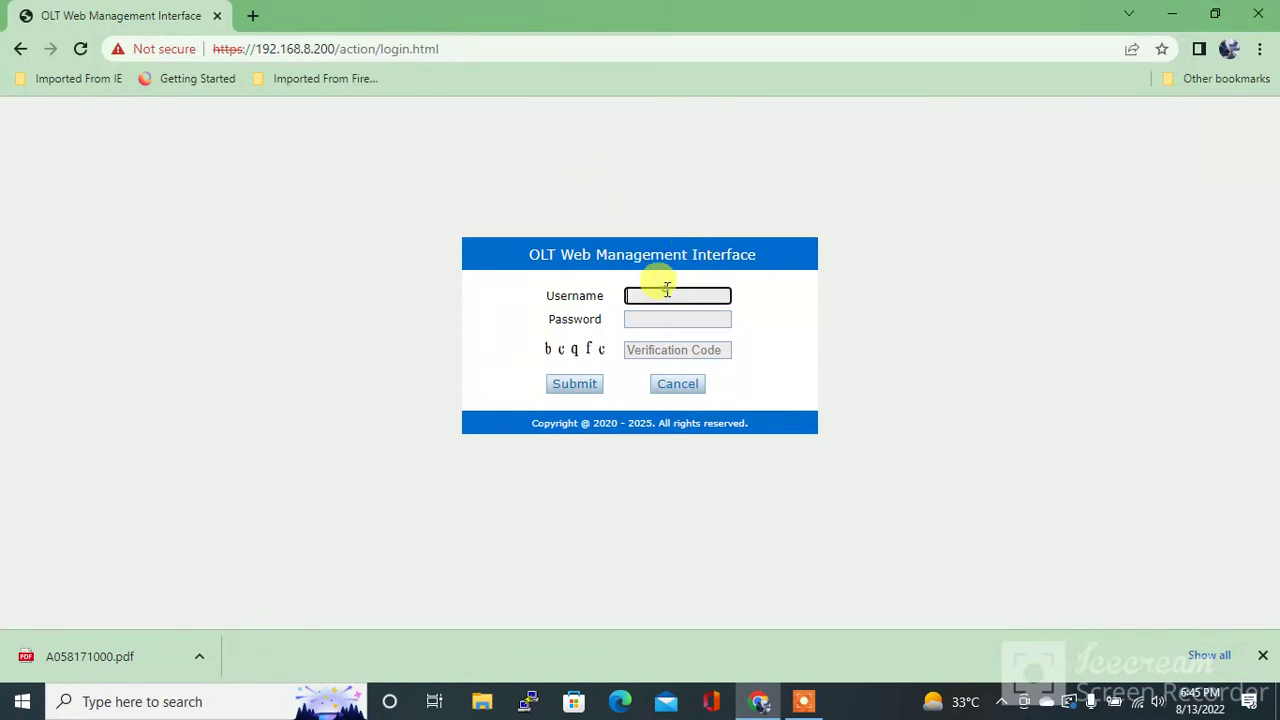
type("admin")
key("Tab")
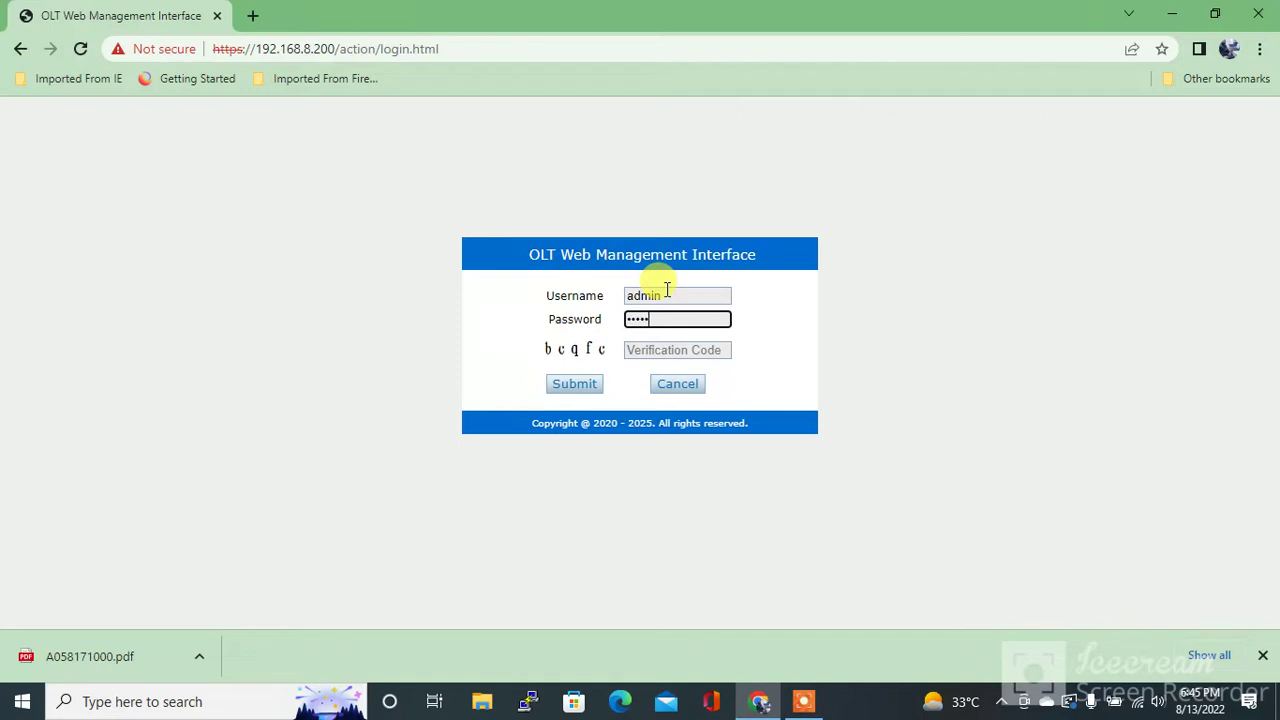
type("admin@123456")
key("Tab")
type("bc")
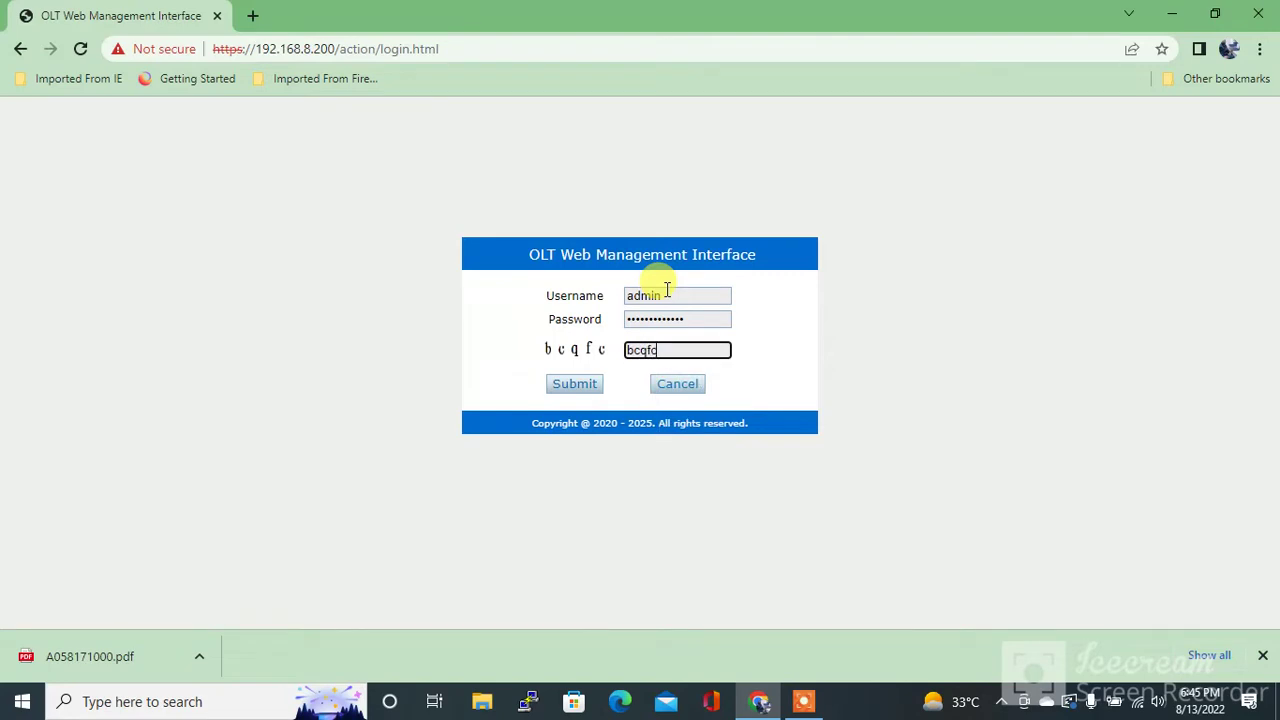
key("Return")
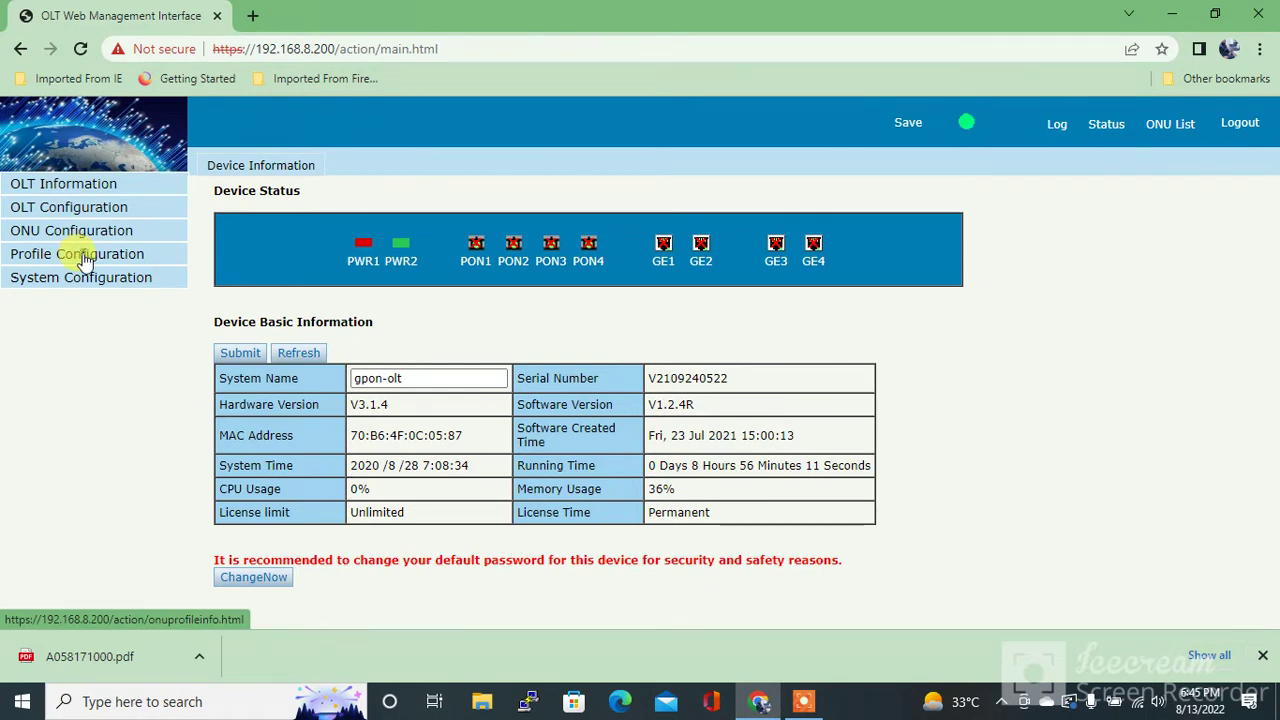
Add line profile ID 1 named test1 under Profile Configuration > Line Profile
left_click(85, 260)
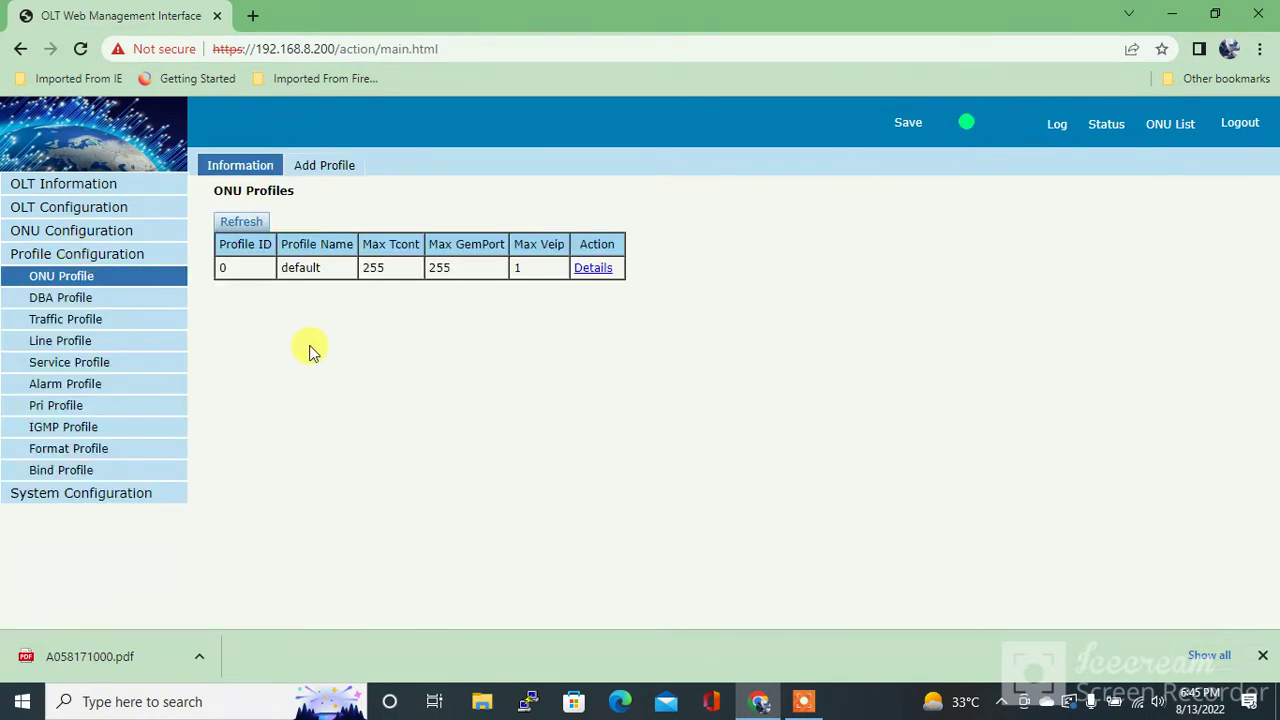
left_click(60, 342)
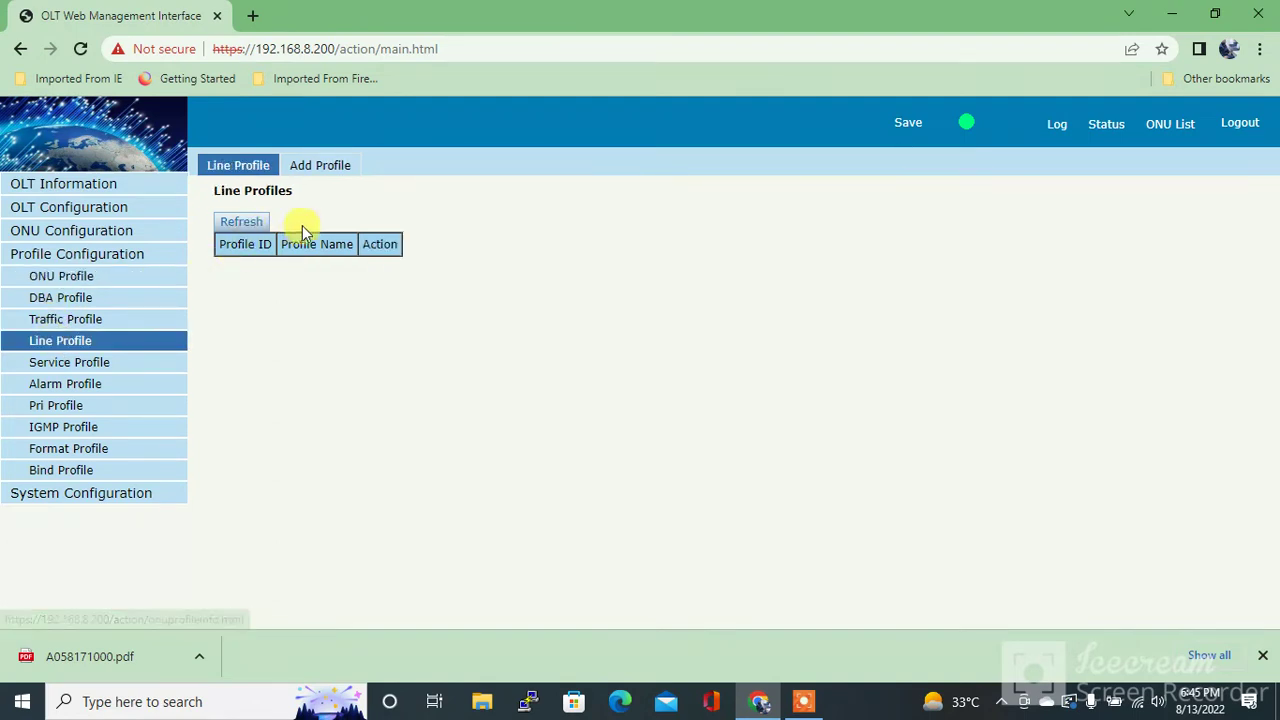
left_click(331, 173)
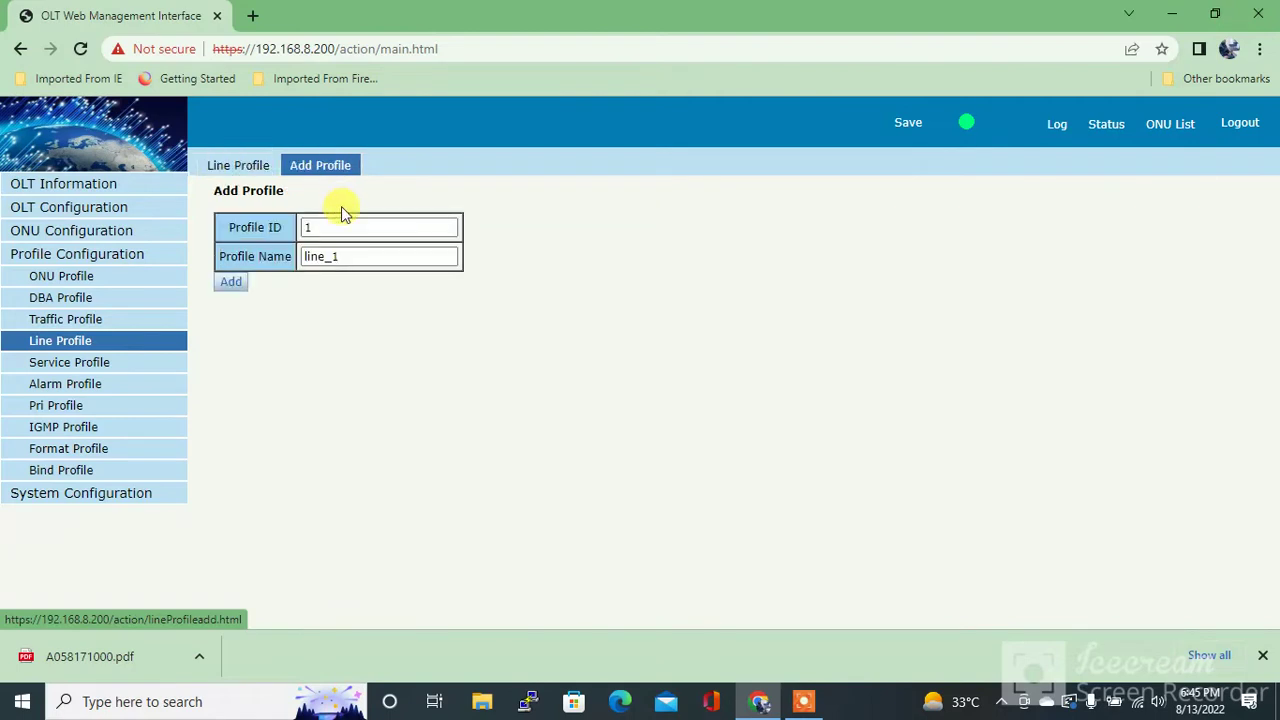
double_click(352, 258)
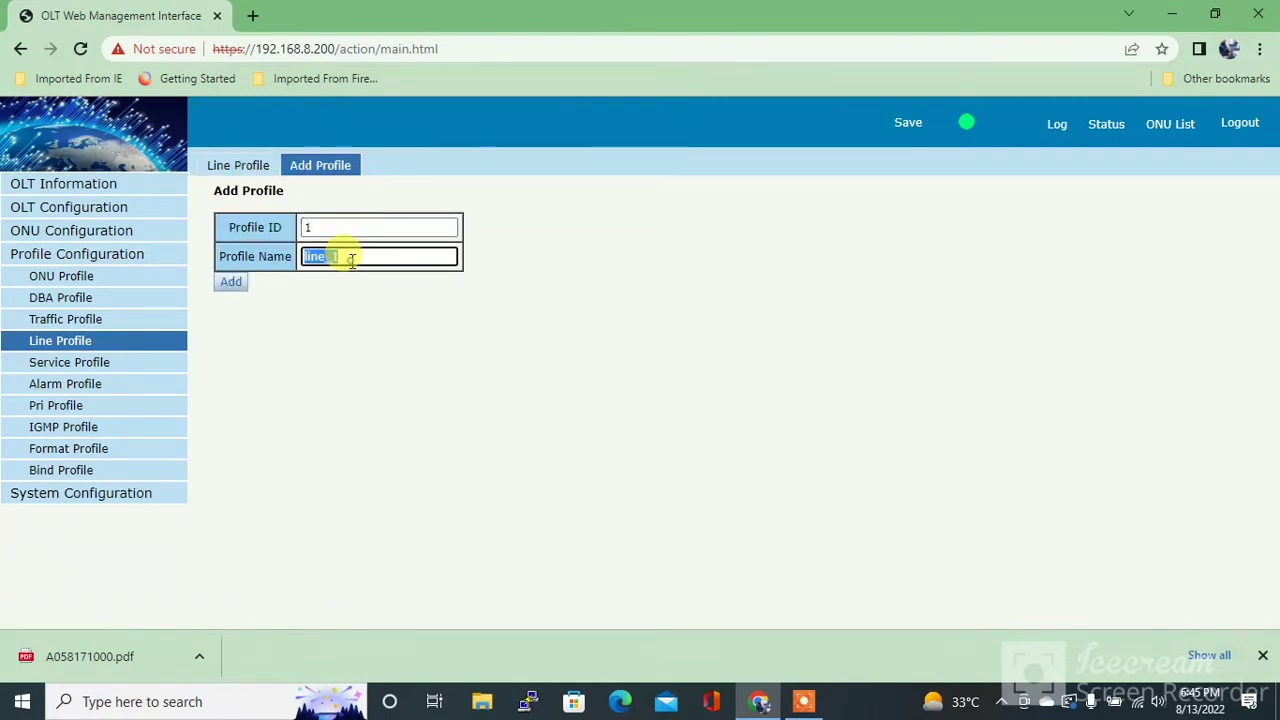
type("test1")
left_click(232, 284)
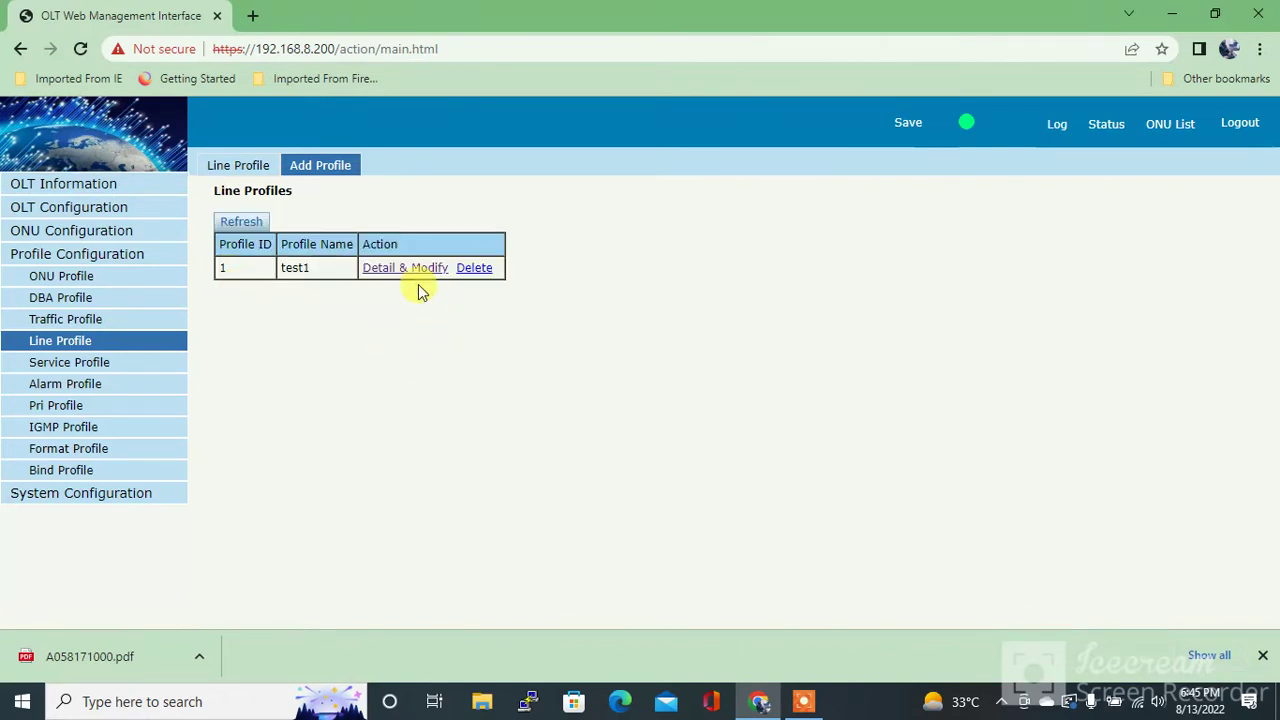
Add Tcont tcont_1 with DBA profile default1 and Gemport gem_1 on Tcont 1 to test1
left_click(413, 274)
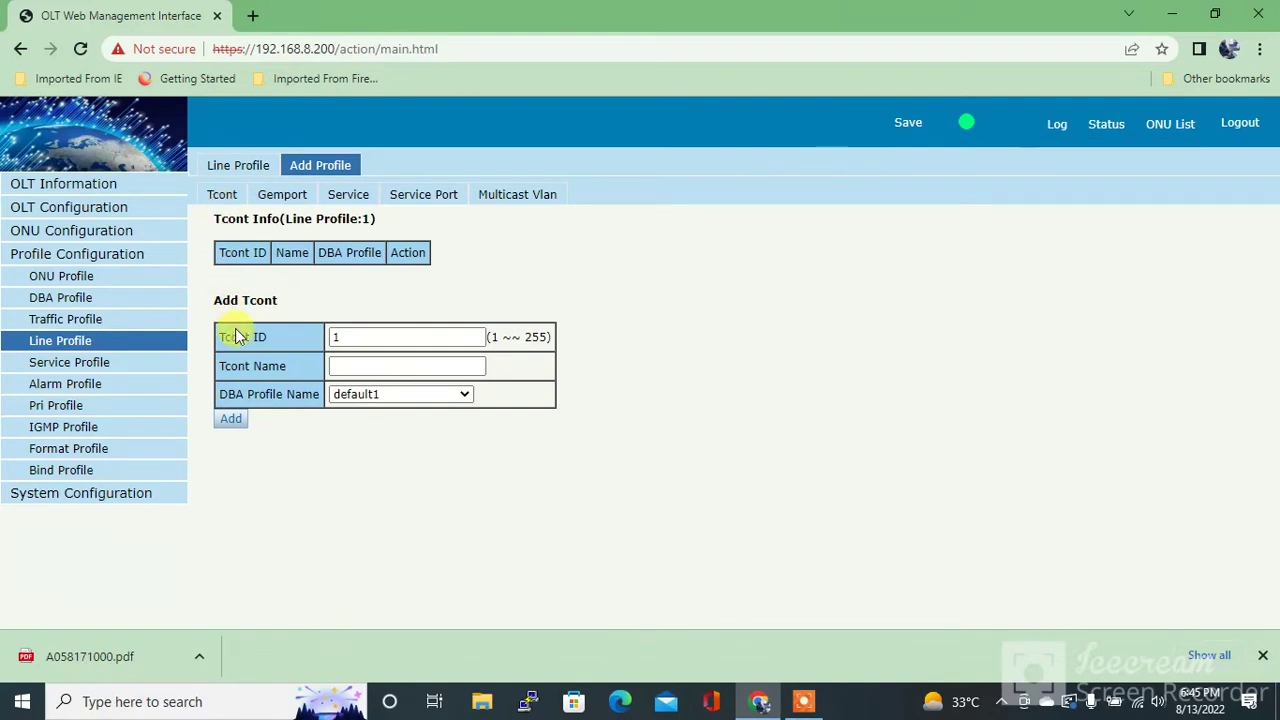
left_click(231, 420)
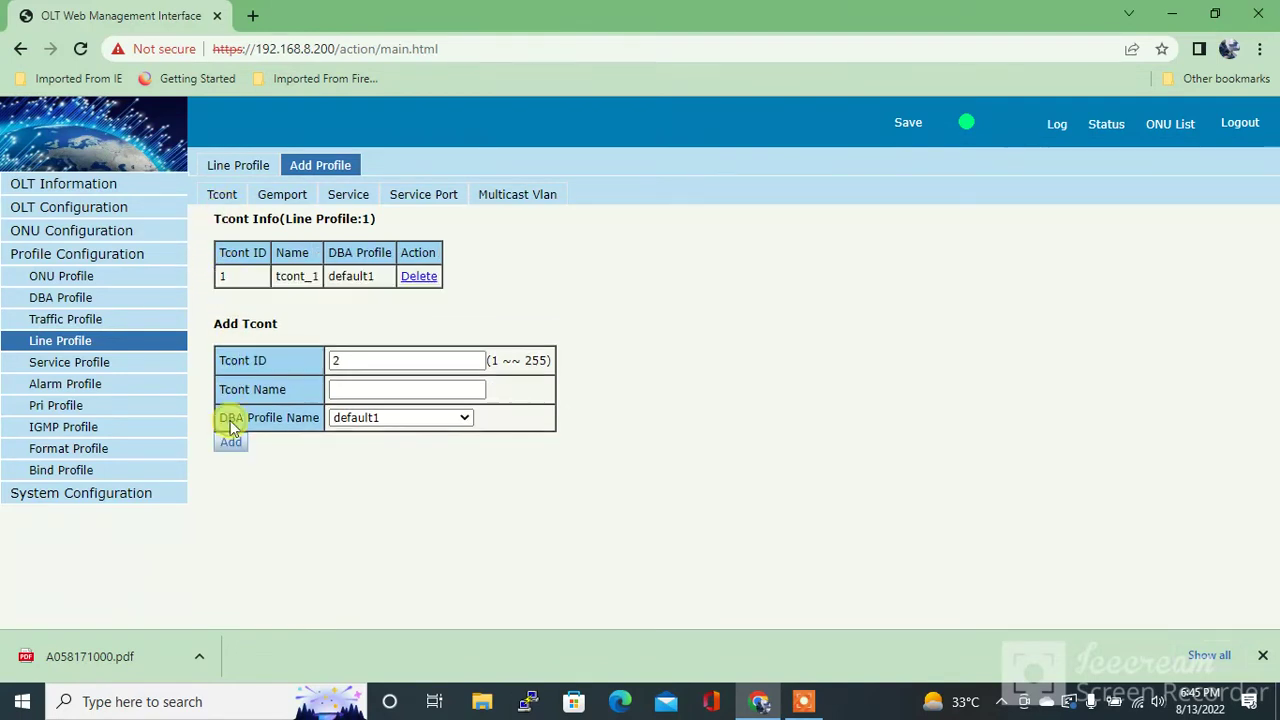
left_click(285, 196)
left_click(231, 563)
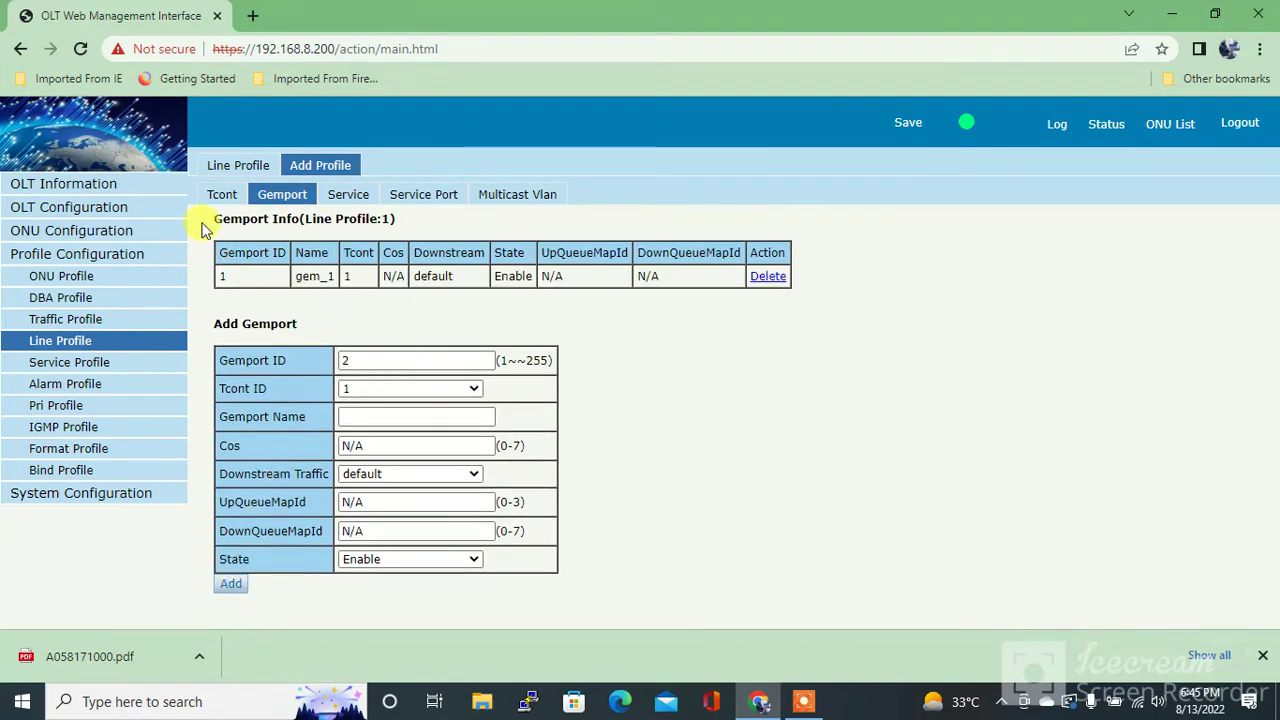
left_click(348, 195)
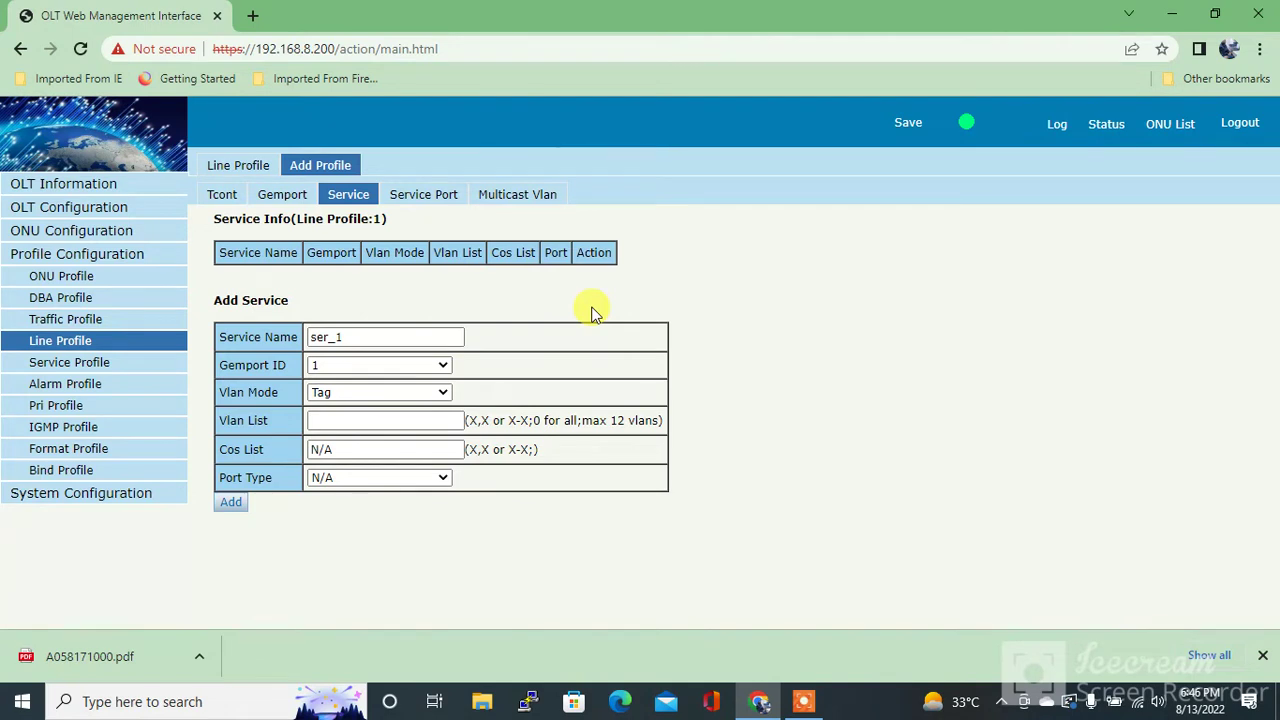
Add service ser_1 on Gemport 1 with VLAN mode Untag
left_click(325, 399)
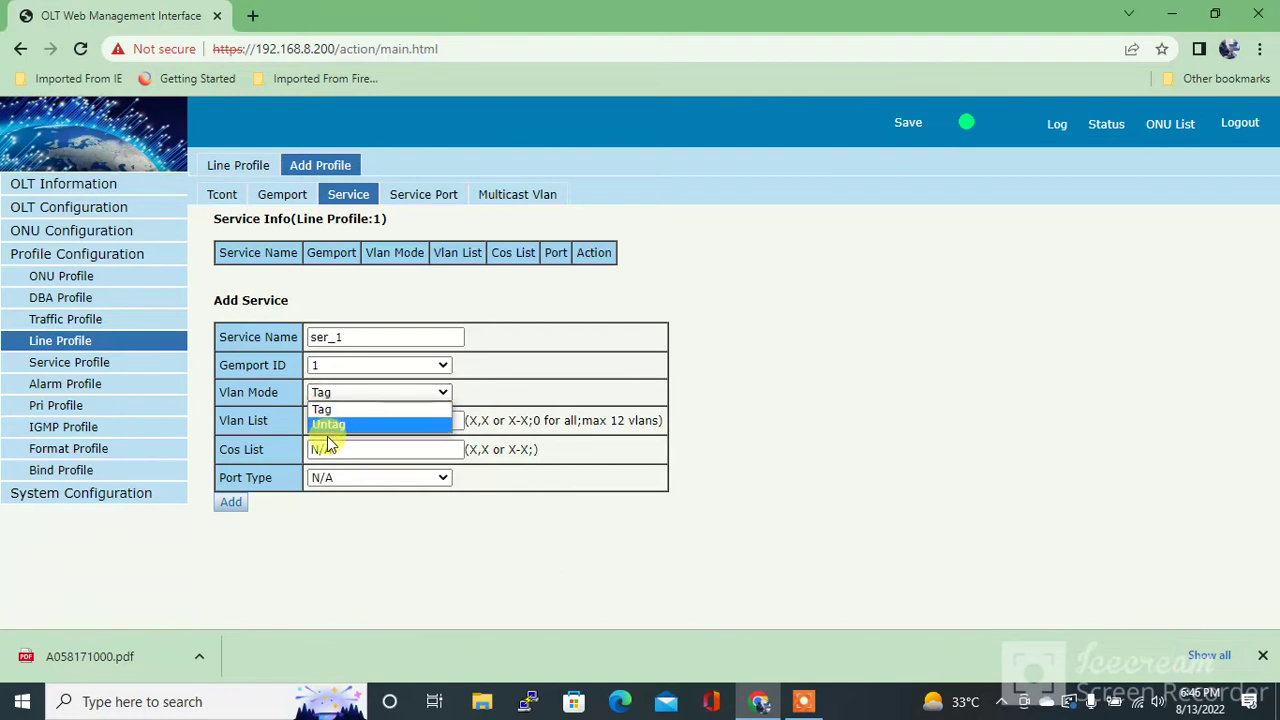
left_click(338, 428)
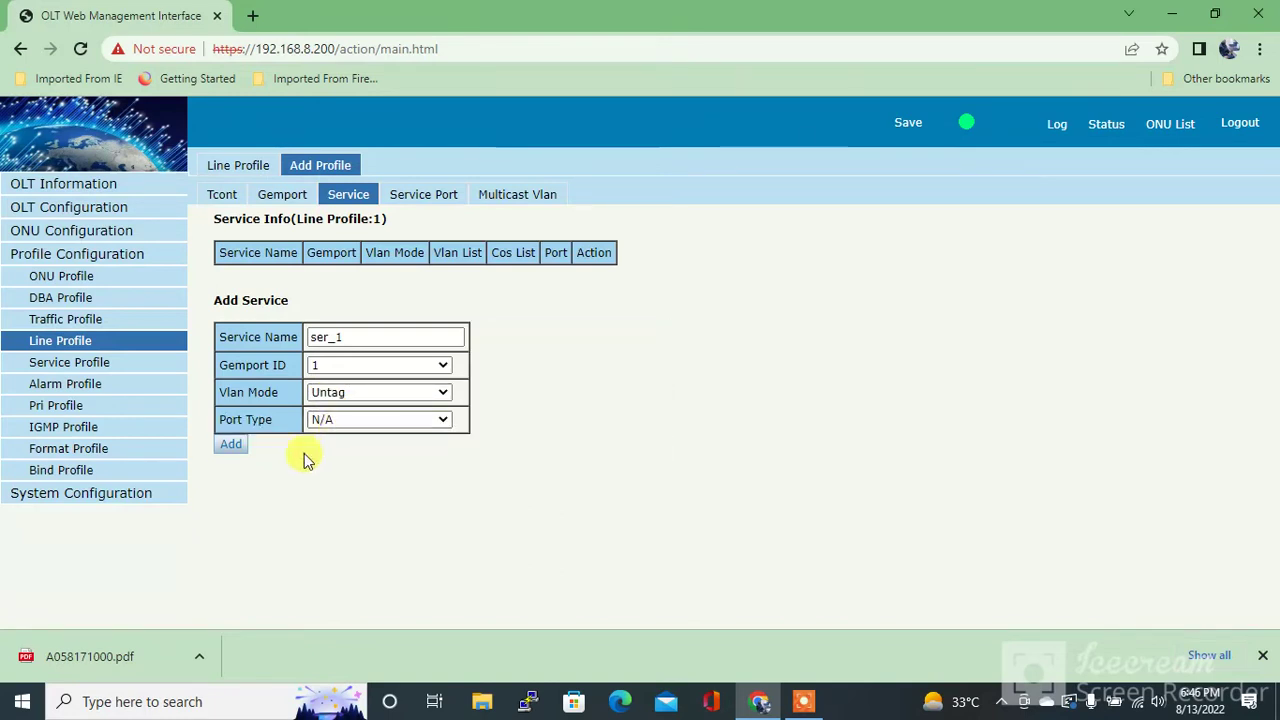
left_click(230, 443)
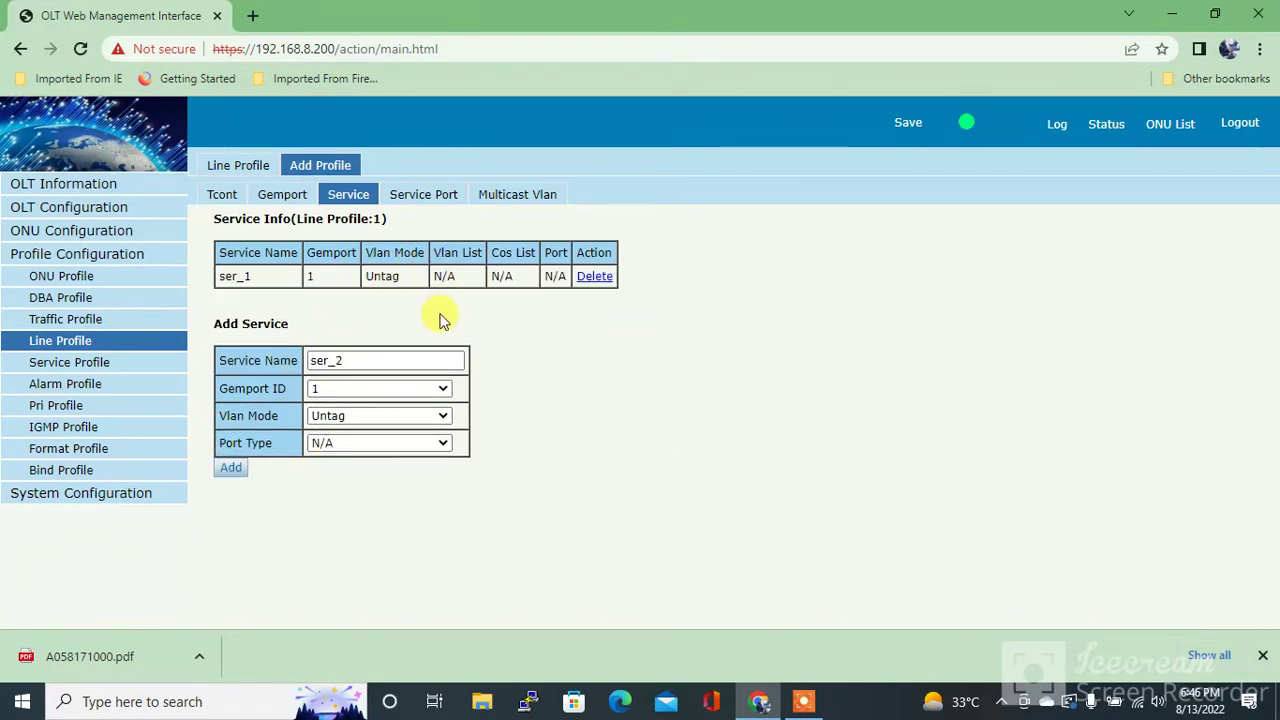
Add service port 1 on Gemport 1 in Untagged mode with translate VLAN 1
left_click(430, 197)
left_click(357, 339)
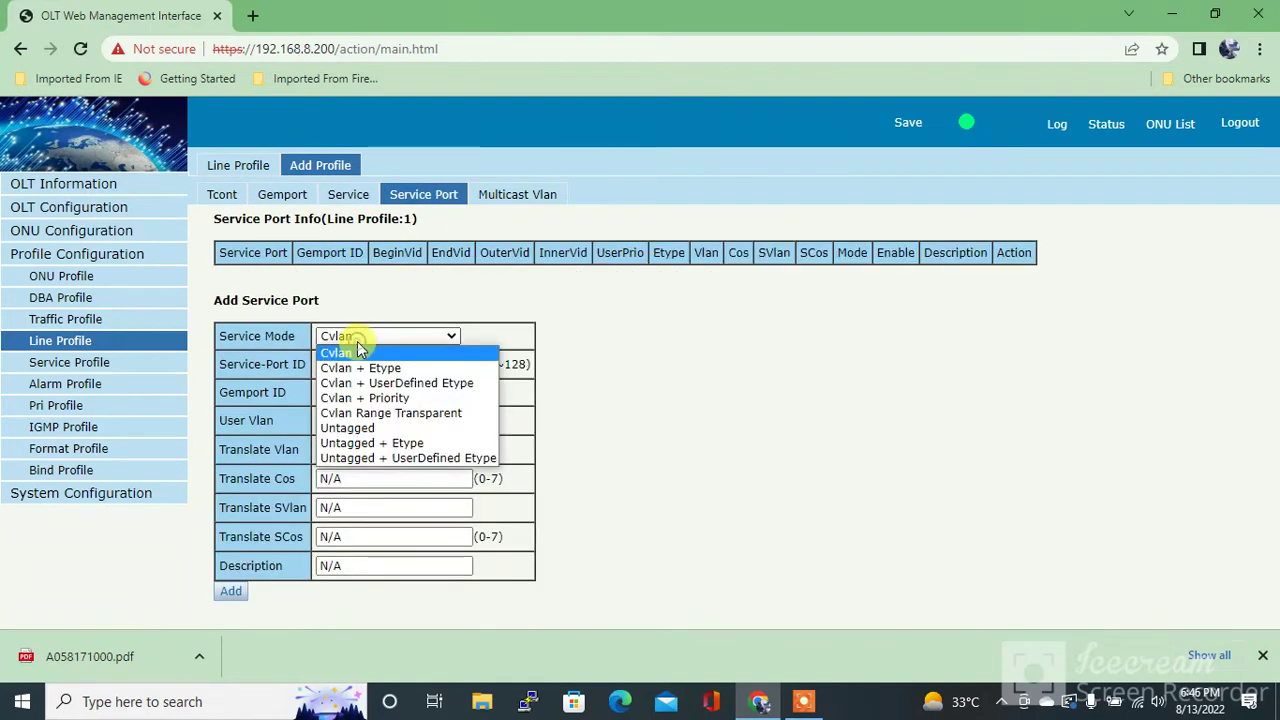
left_click(358, 427)
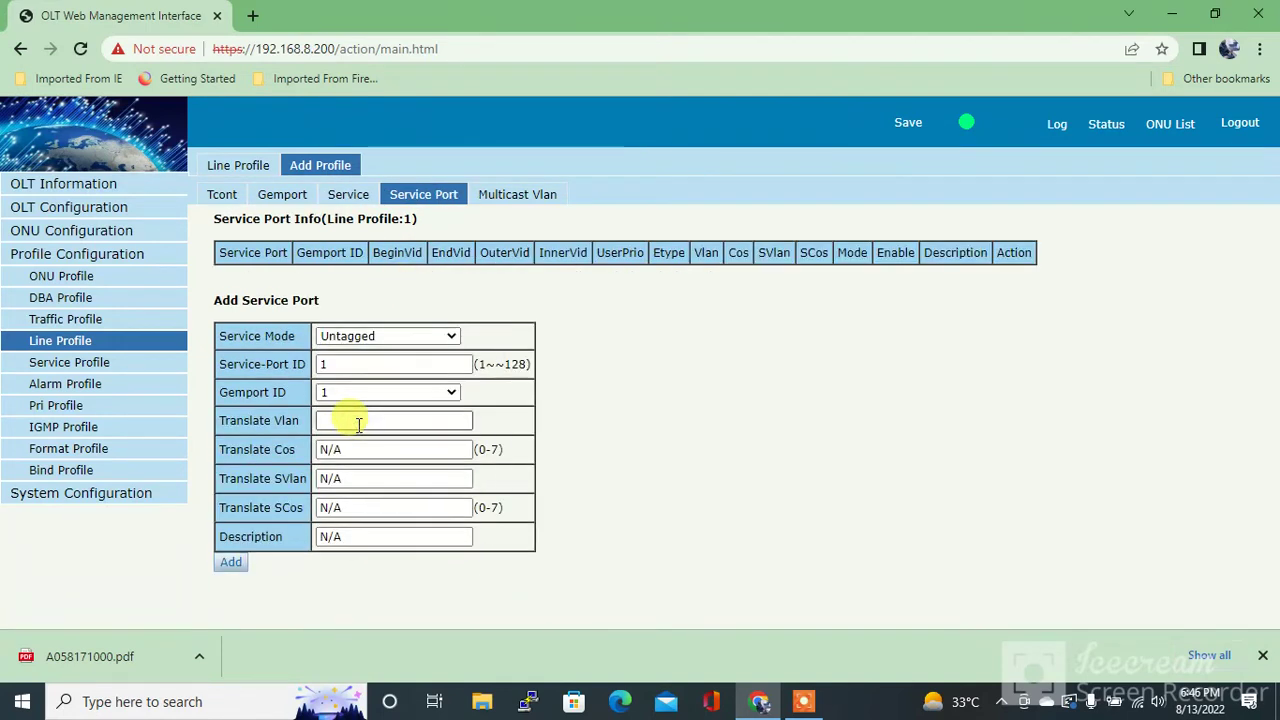
left_click(354, 424)
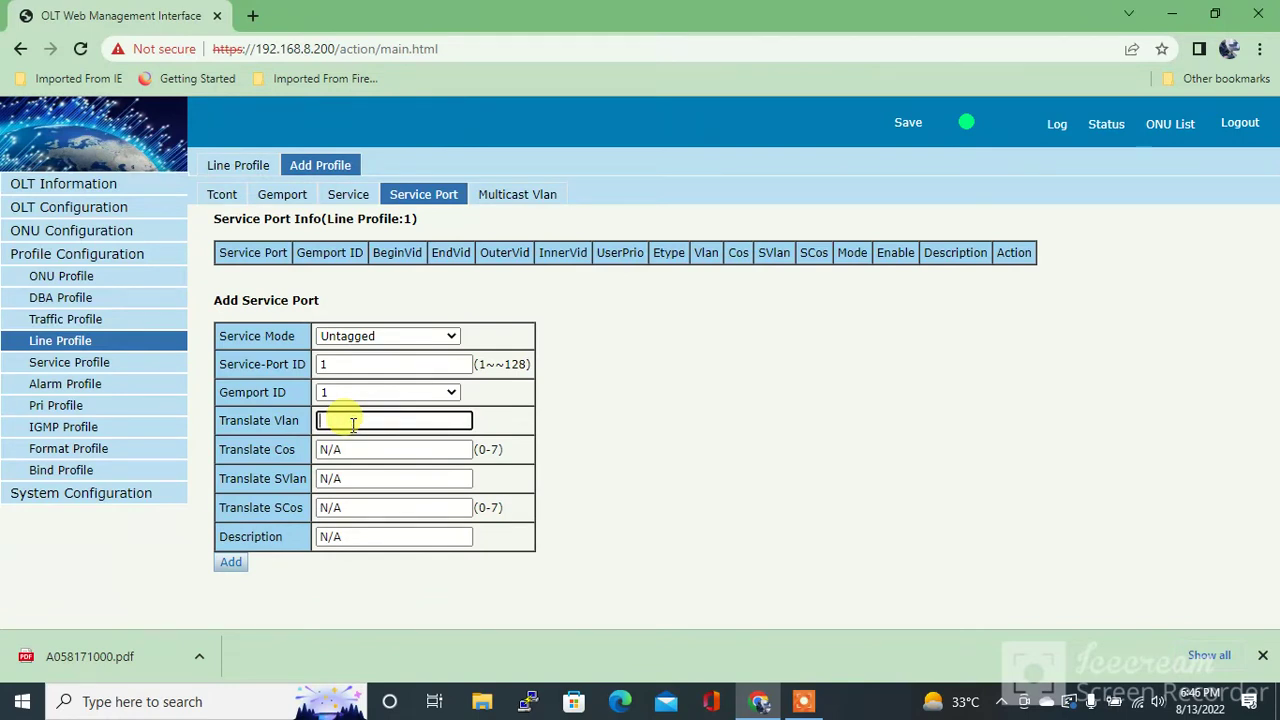
type("1")
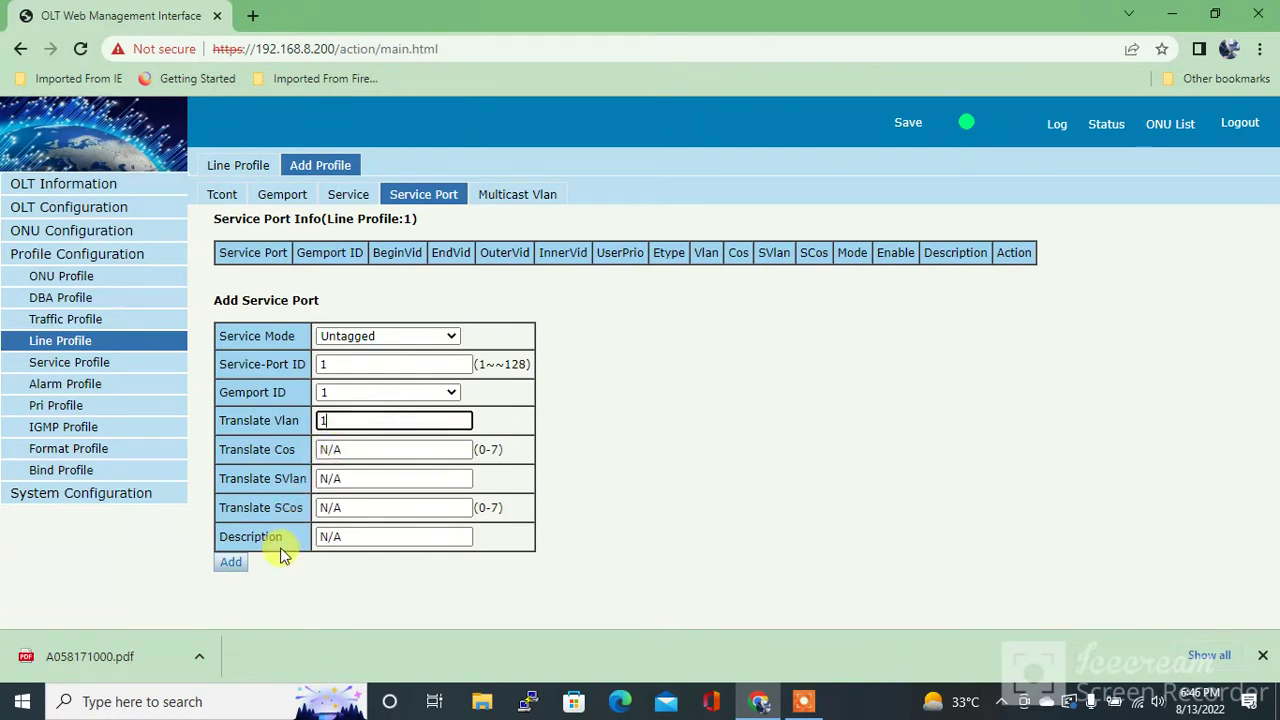
left_click(228, 563)
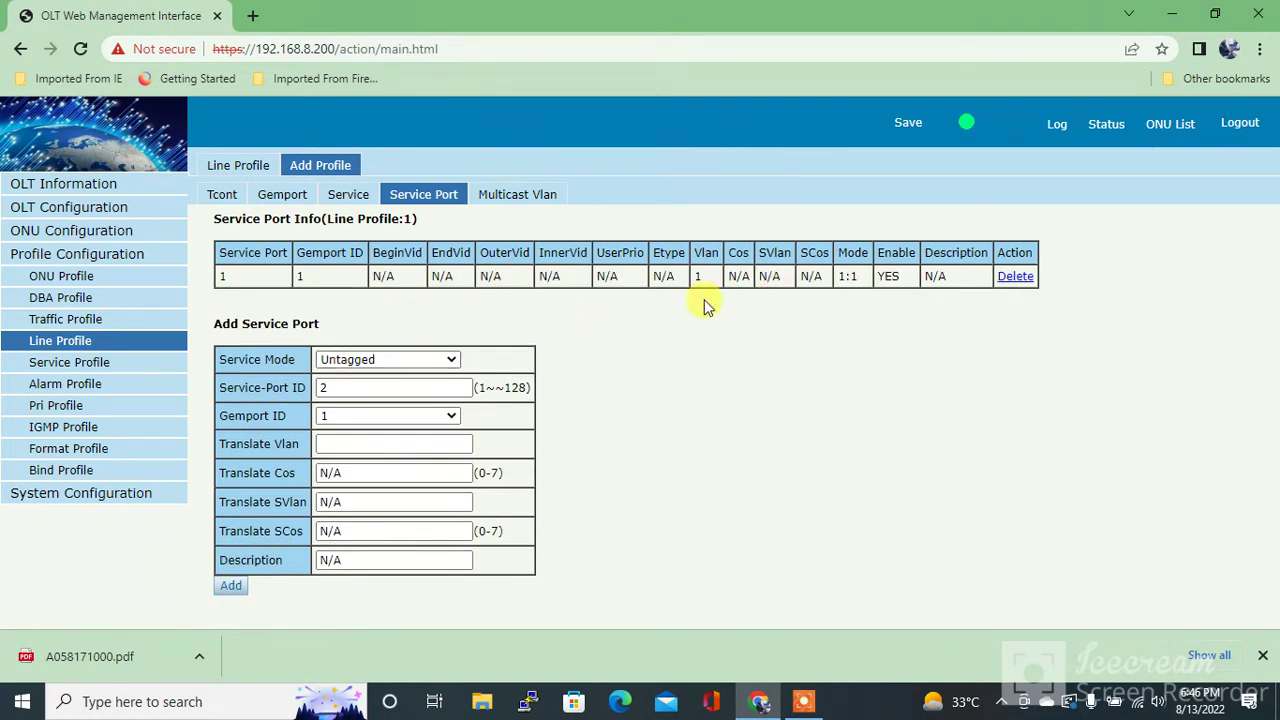
left_click(70, 364)
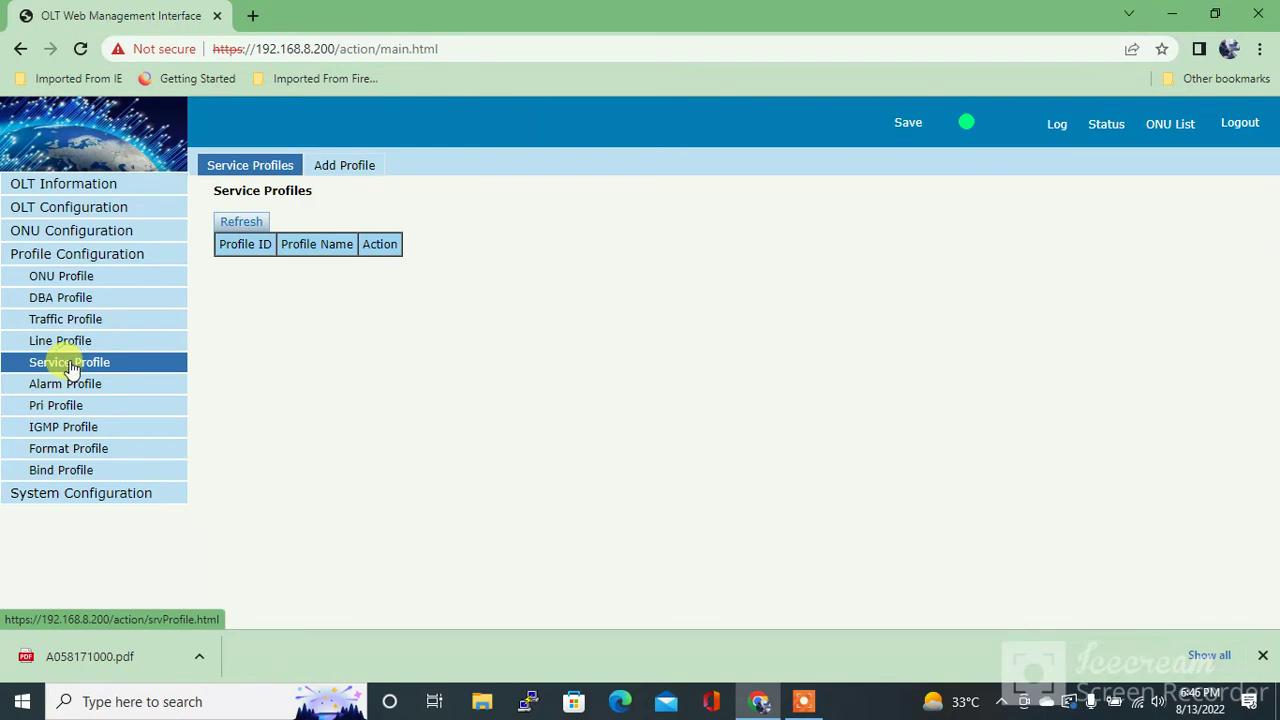
Add service profile ID 1 with the name test1
left_click(357, 168)
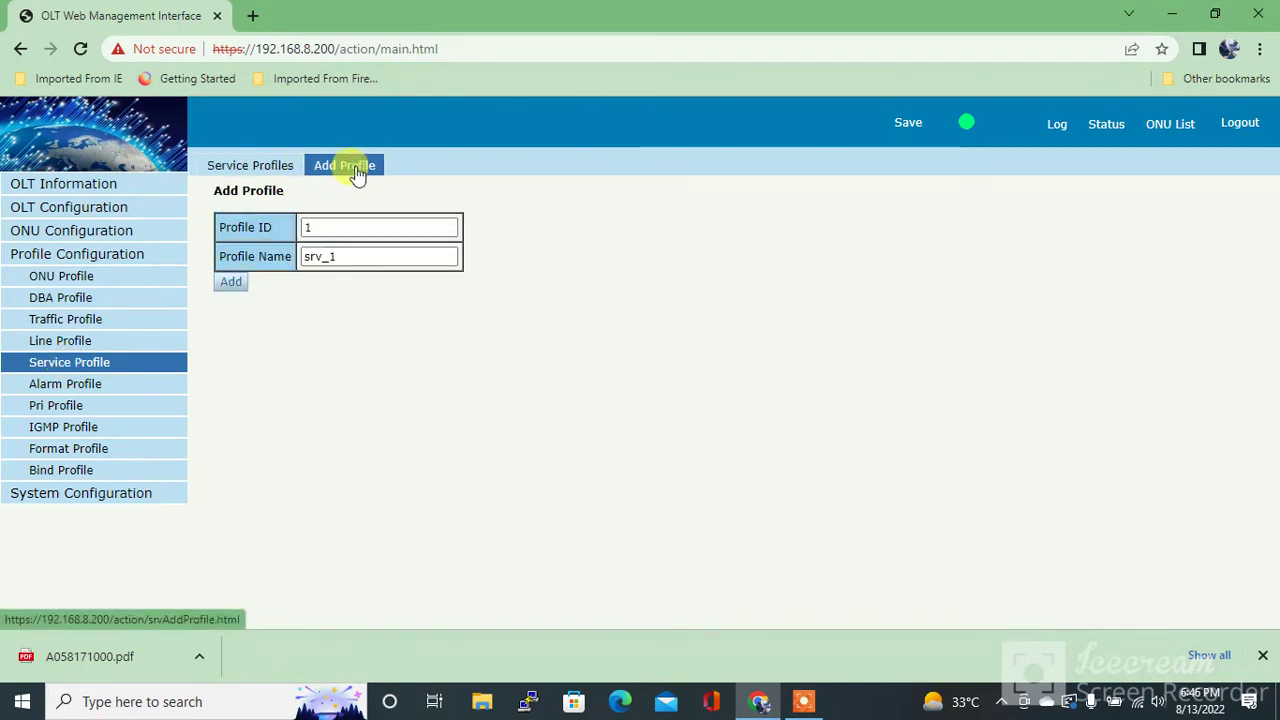
double_click(351, 259)
type("te")
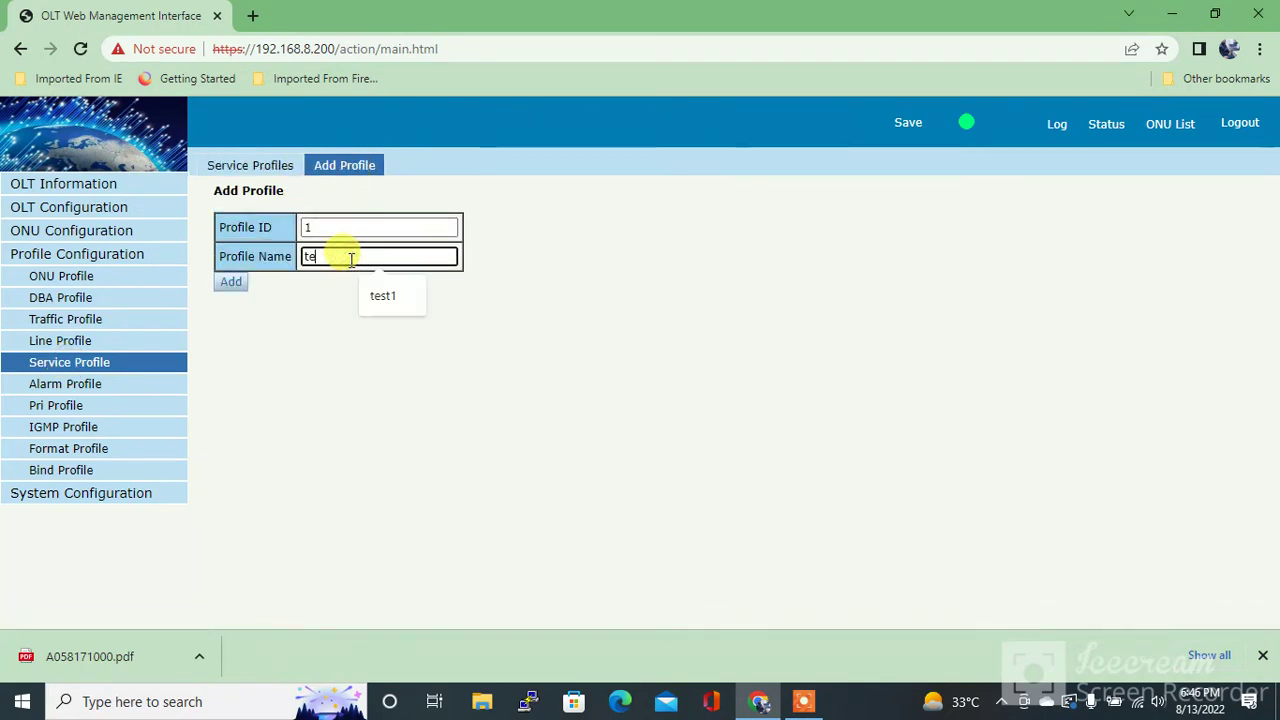
type("st1")
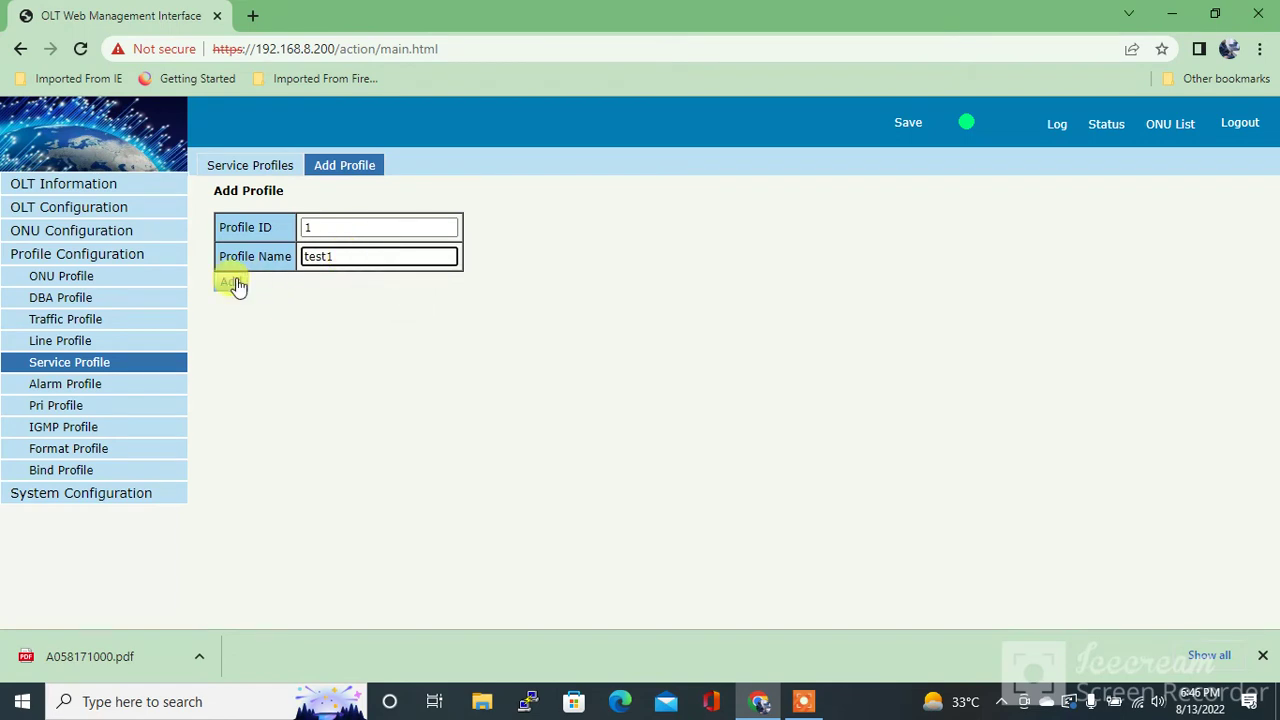
left_click(231, 284)
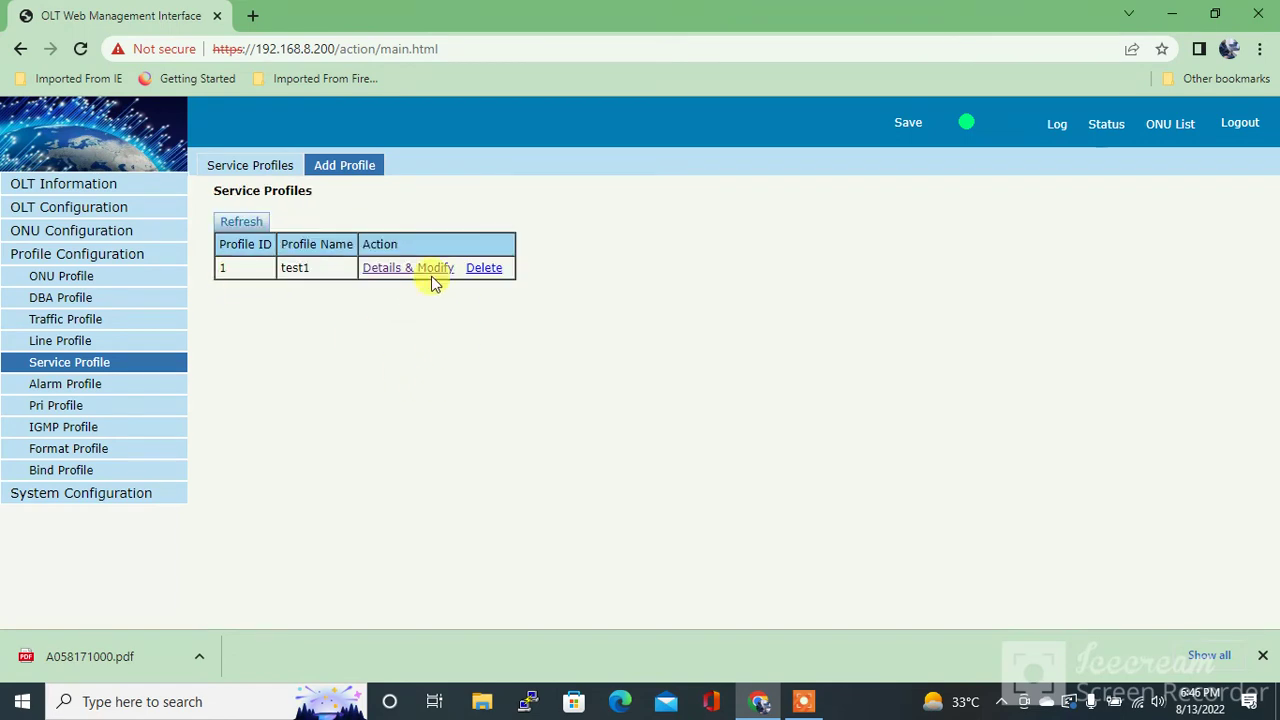
Add a Transparent port VLAN entry for Veip port 1 in service profile test1
left_click(416, 278)
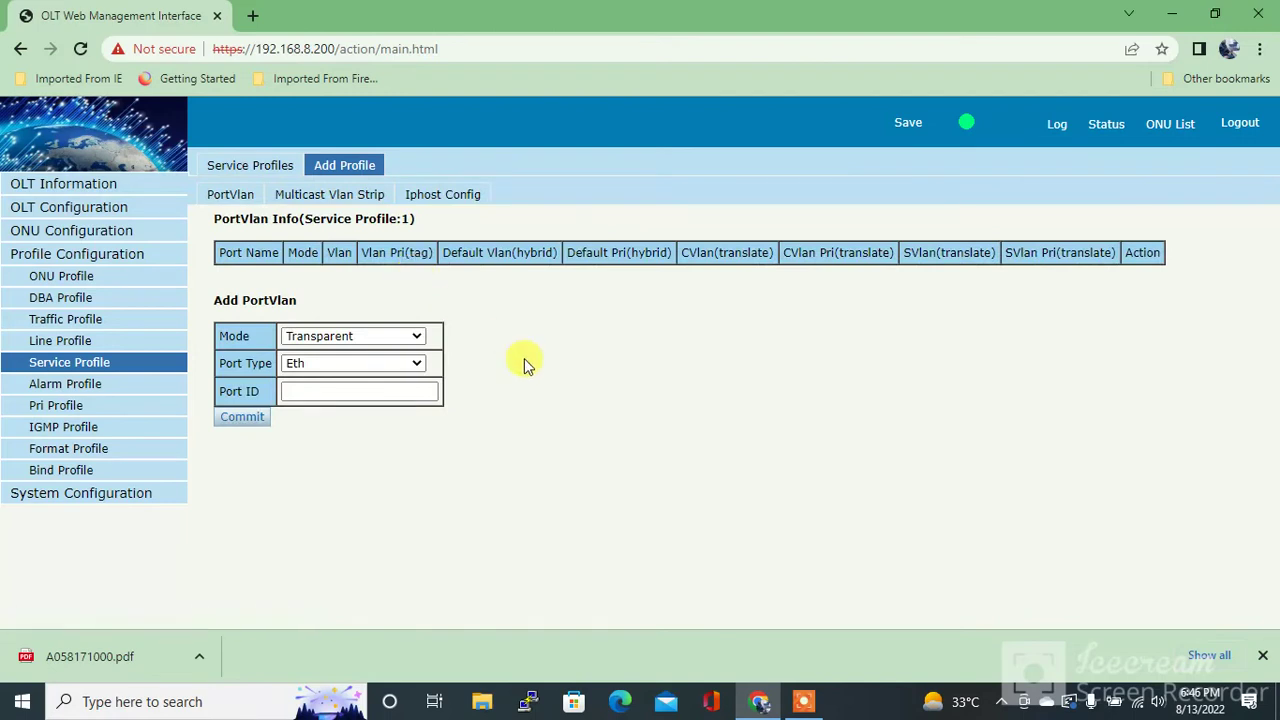
left_click(319, 364)
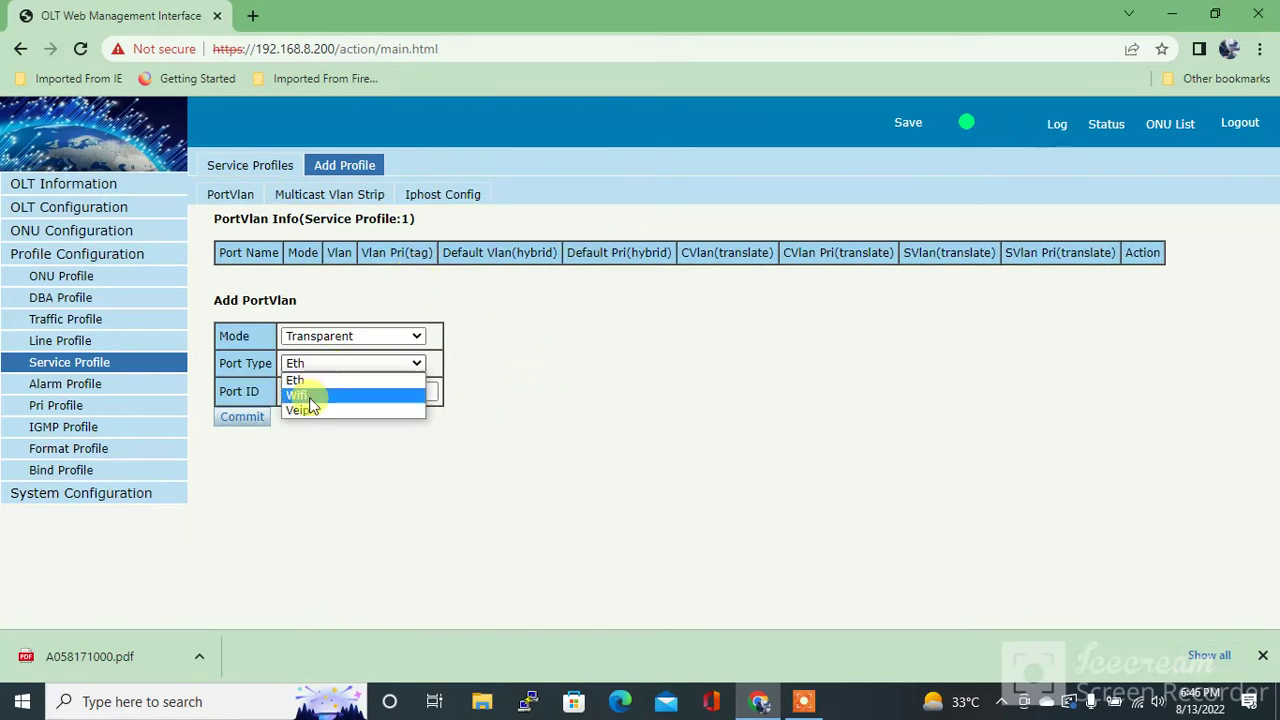
left_click(310, 408)
left_click(300, 391)
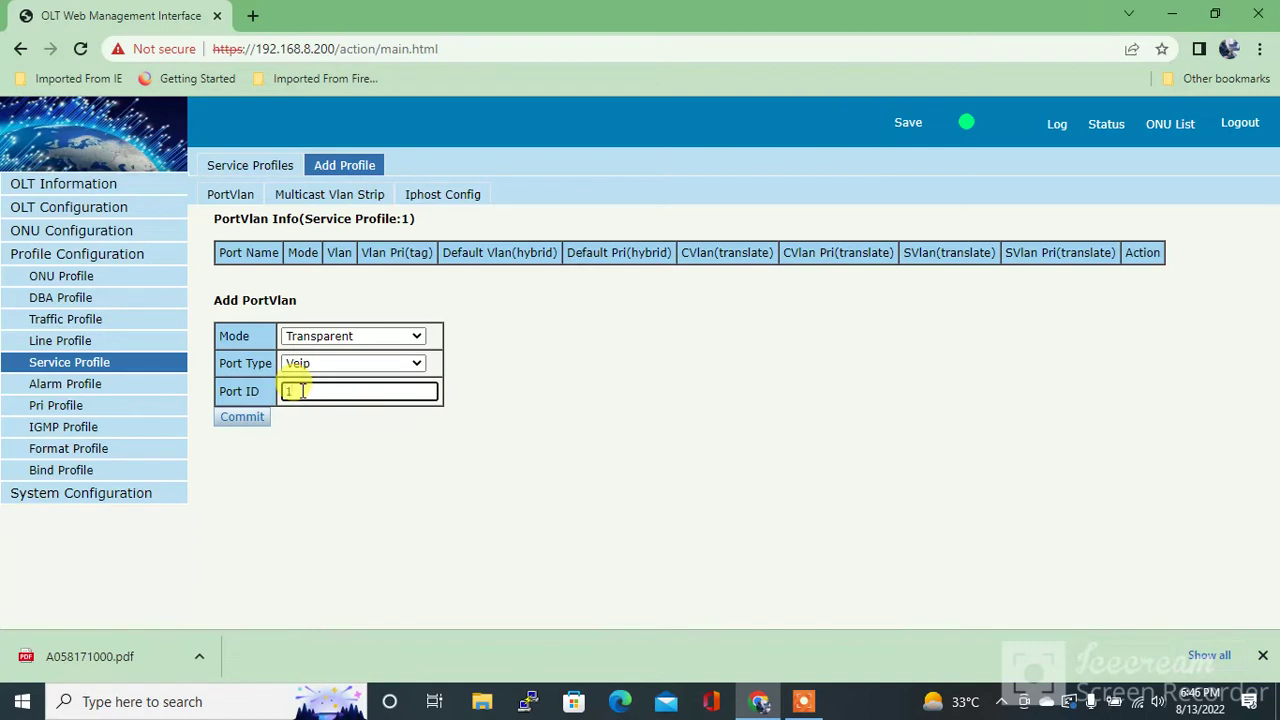
left_click(245, 420)
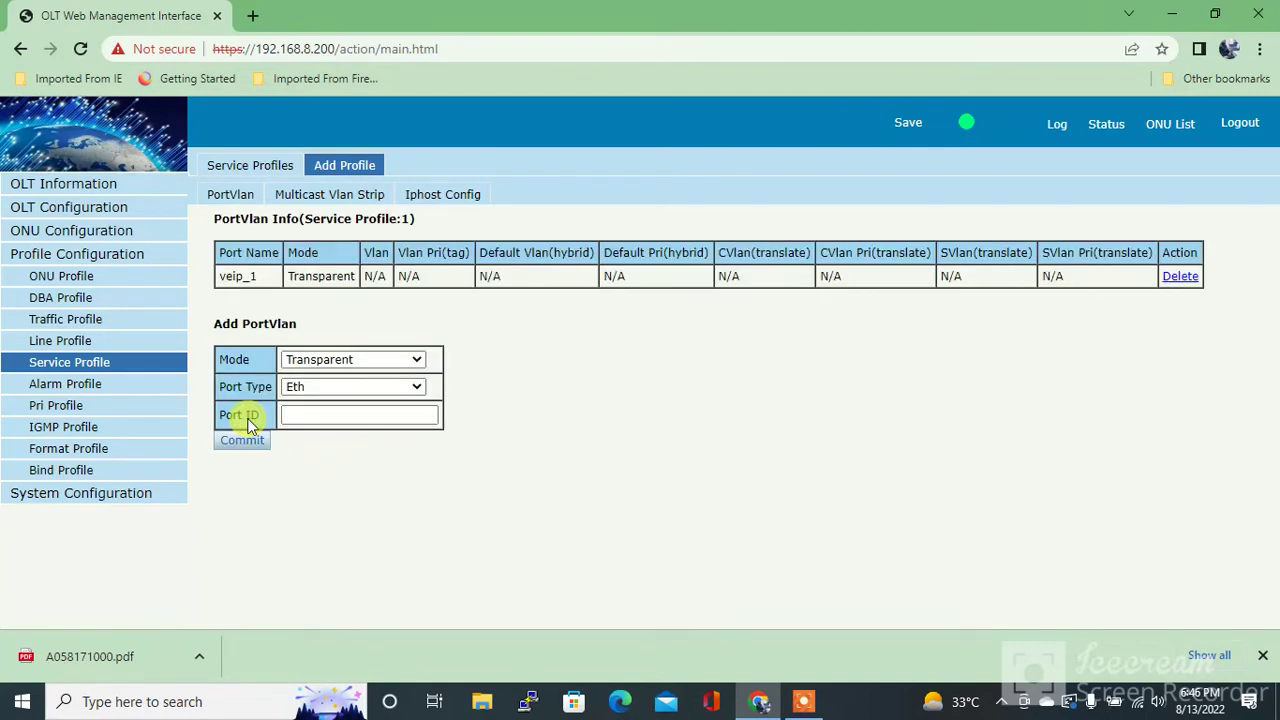
Add a second Transparent port VLAN entry for Eth port 1
left_click(320, 390)
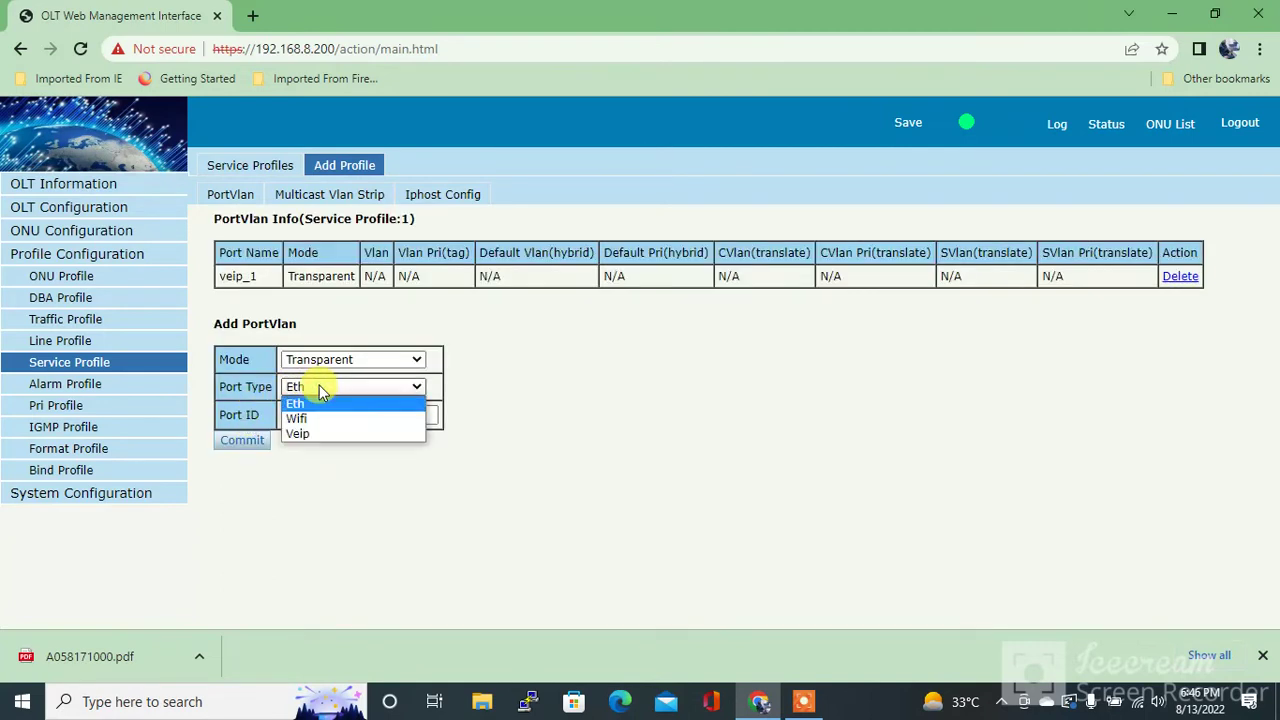
left_click(319, 386)
left_click(314, 414)
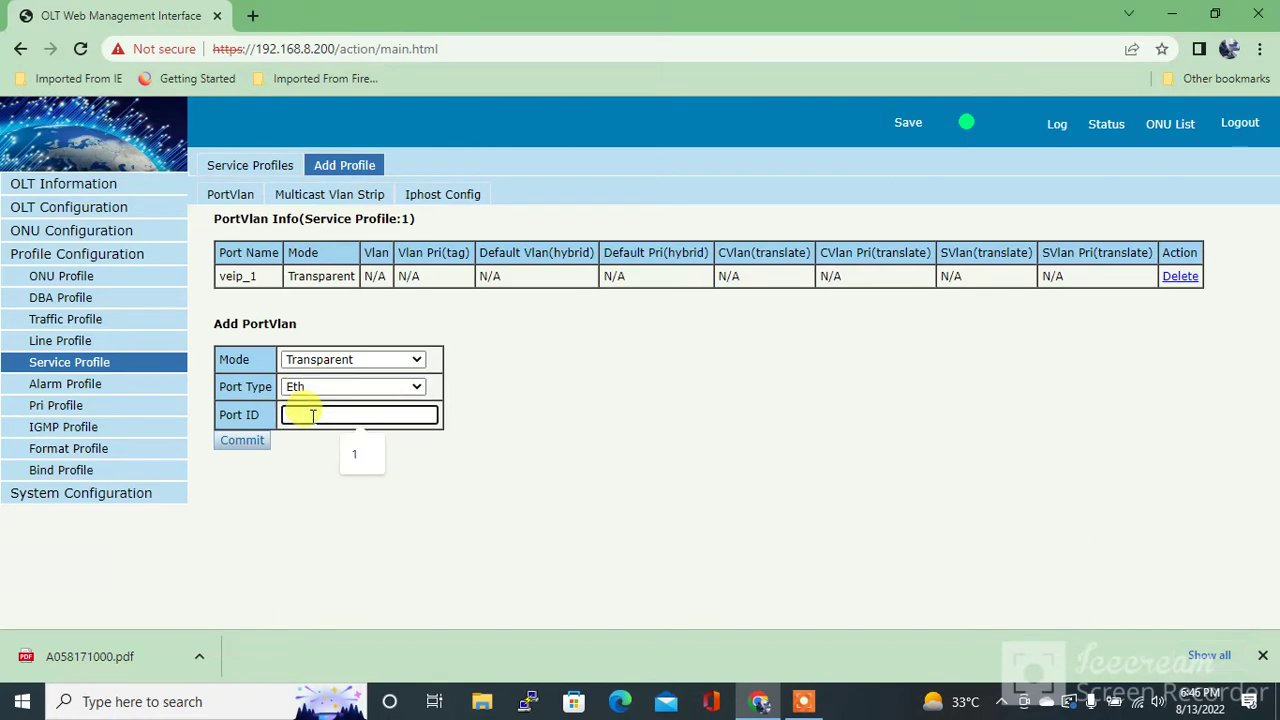
type("1")
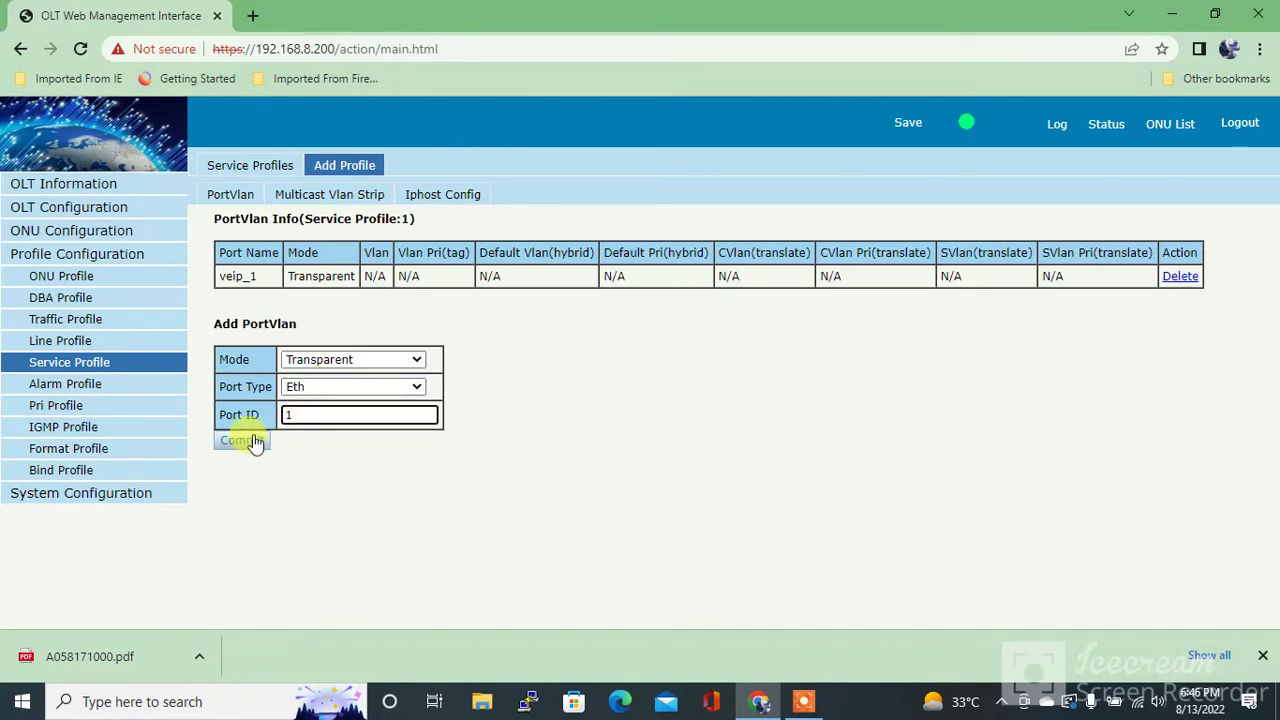
left_click(249, 442)
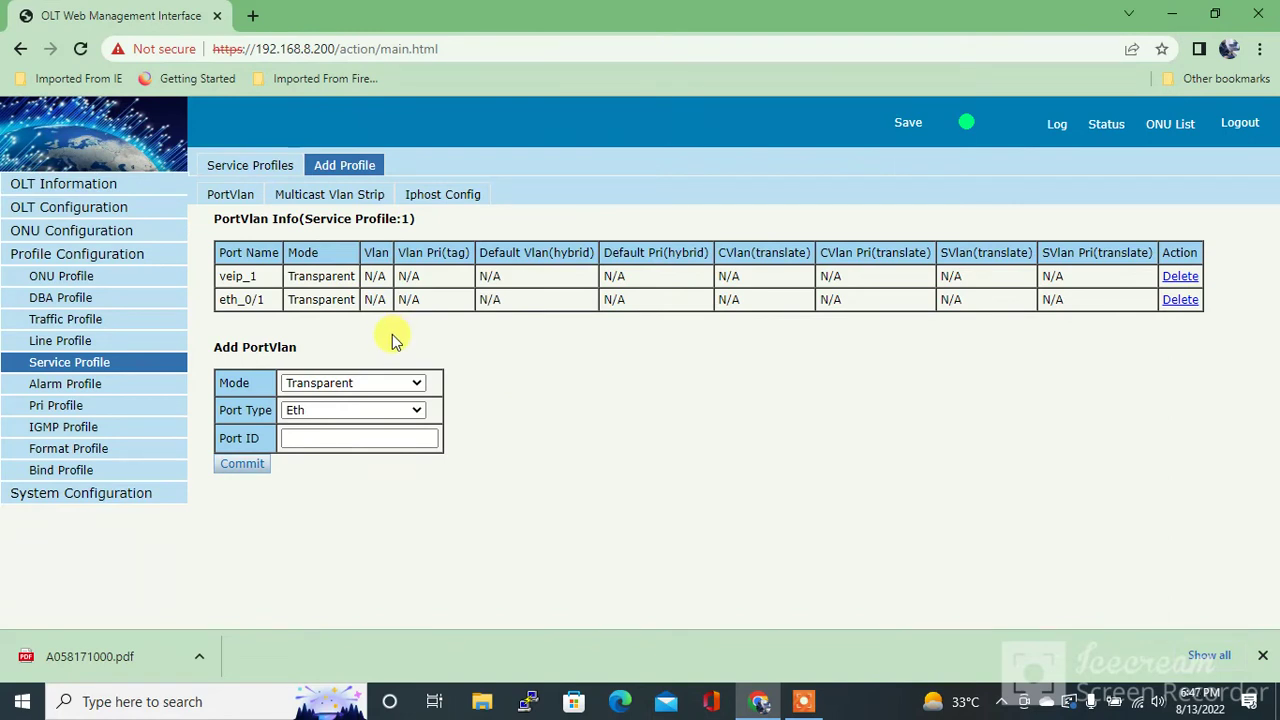
Save the configuration and go to ONU Configuration > ONU AutoLearn
left_click(908, 123)
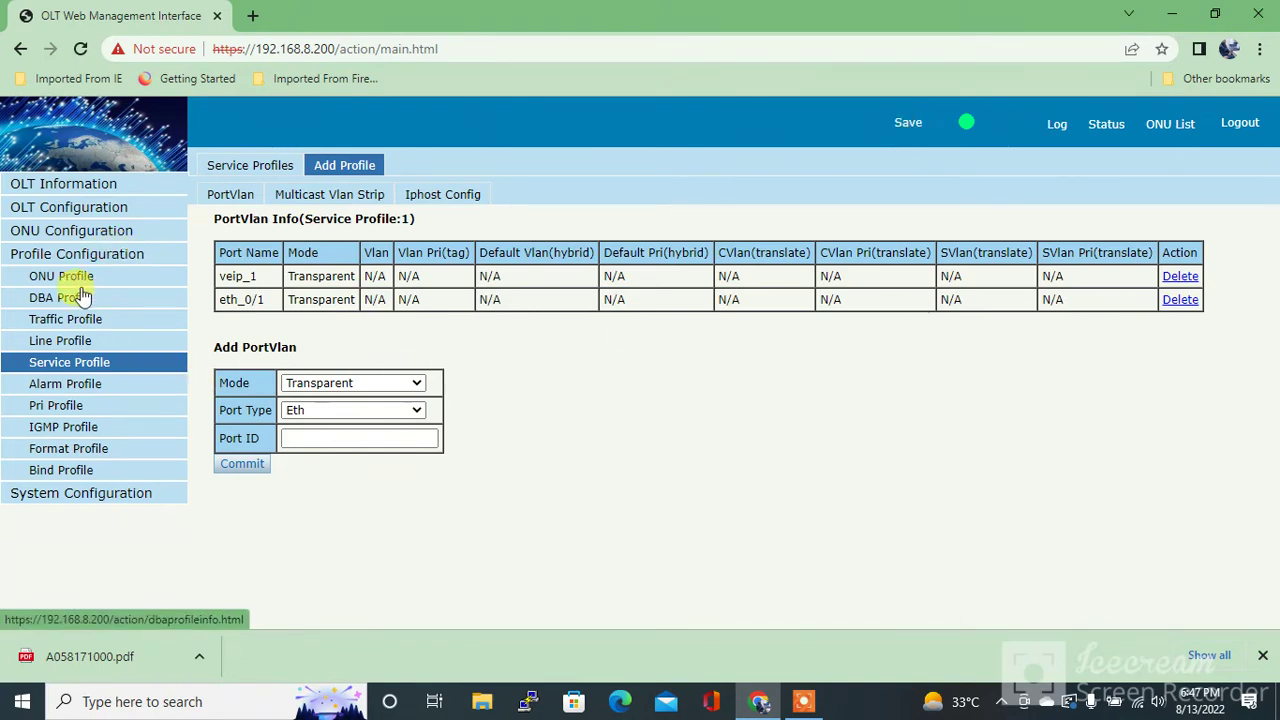
left_click(75, 240)
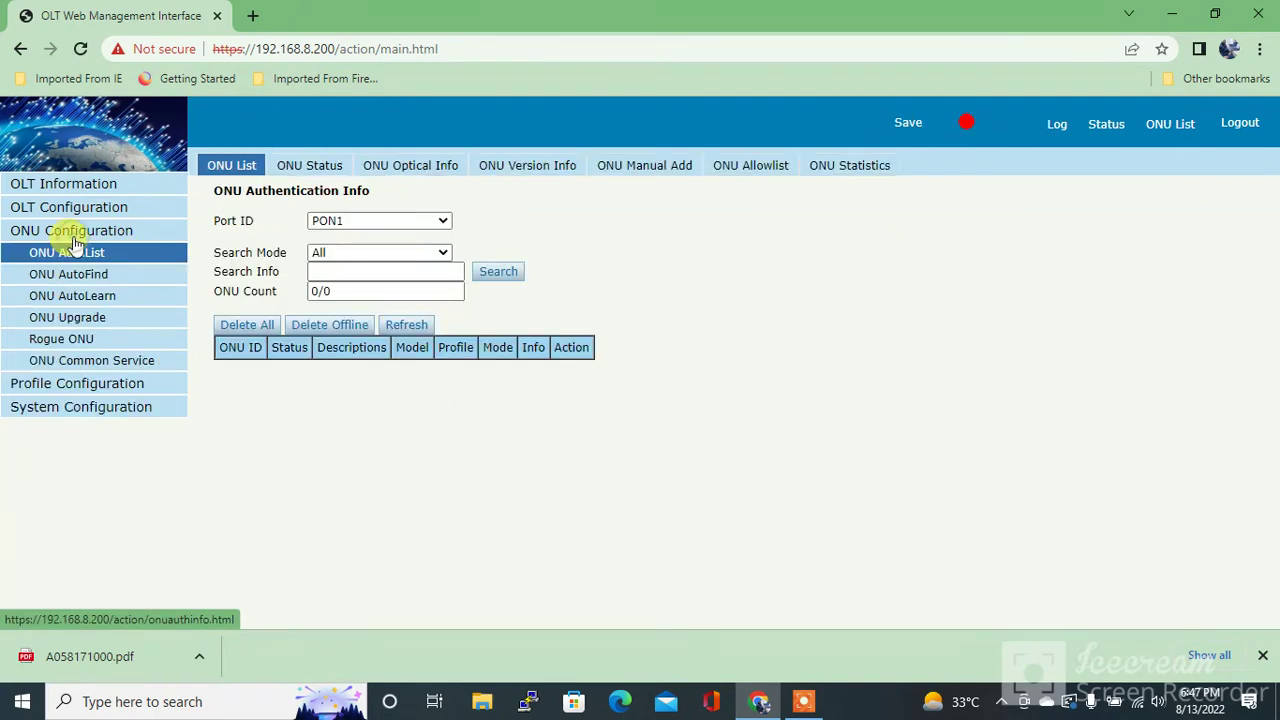
left_click(100, 297)
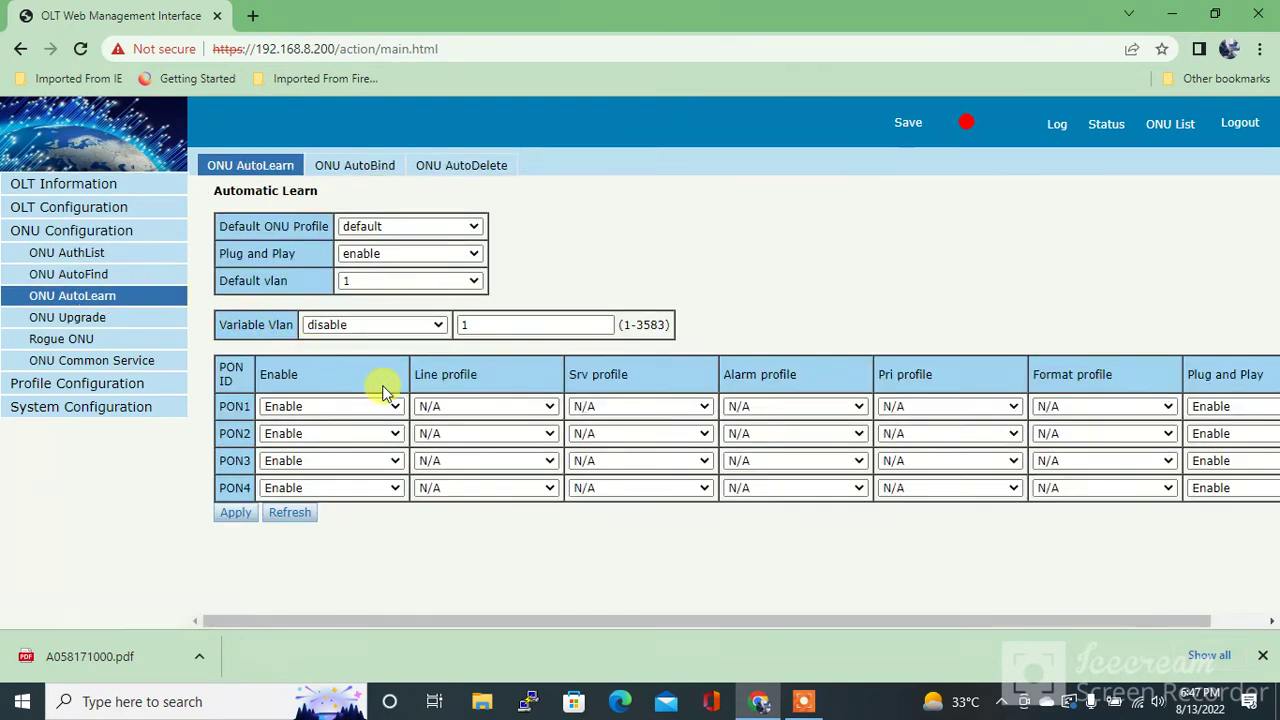
Set the line profile of PON1, PON2, PON3 and PON4 to test1
left_click(440, 406)
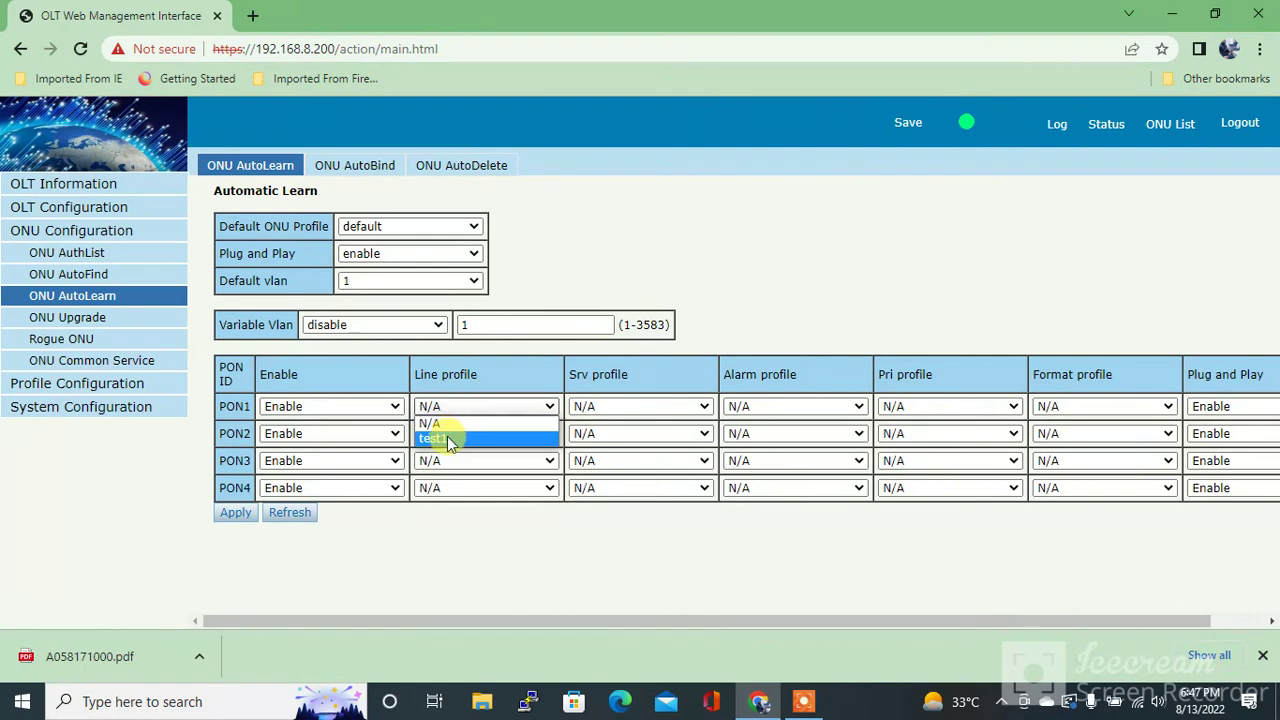
left_click(447, 438)
left_click(456, 433)
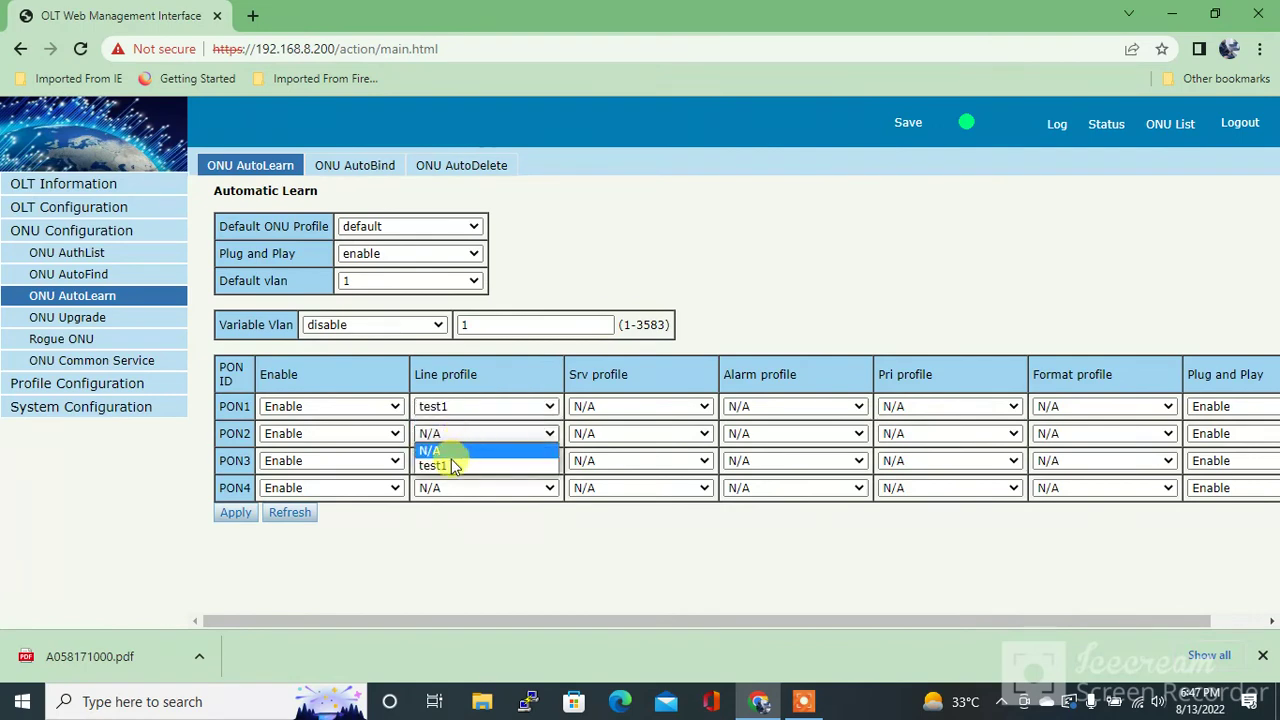
left_click(456, 467)
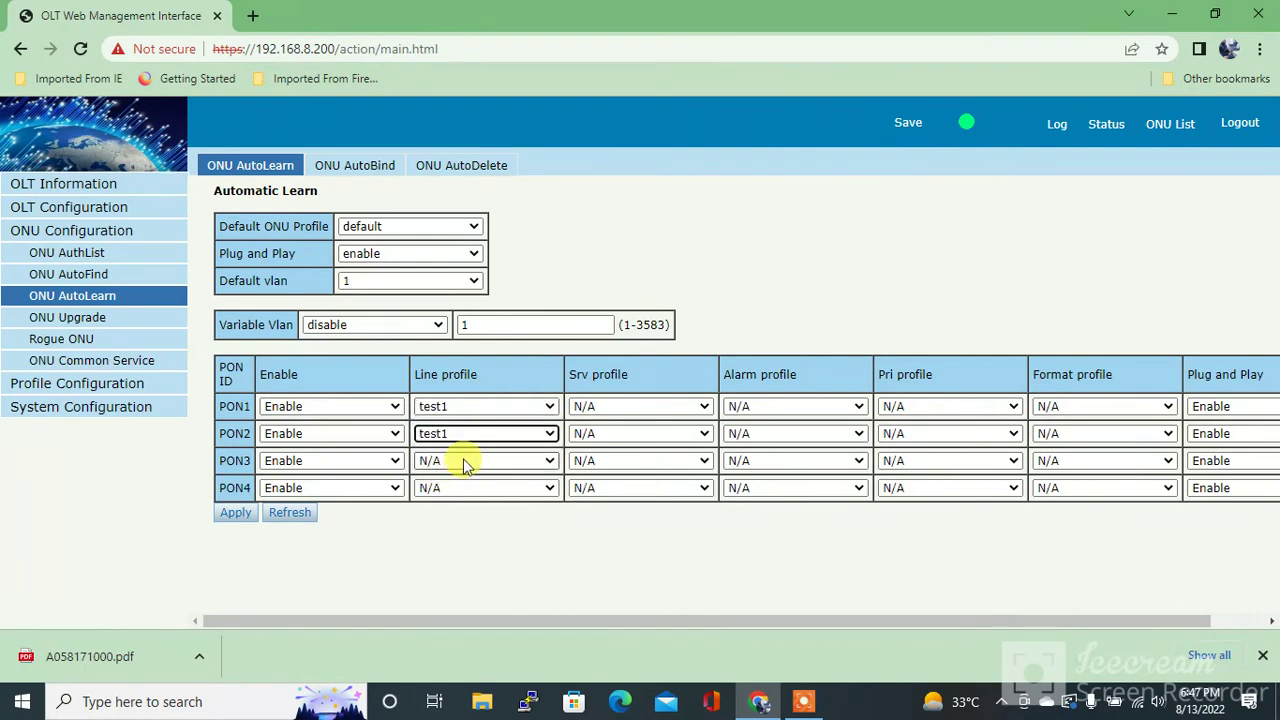
left_click(463, 462)
left_click(443, 496)
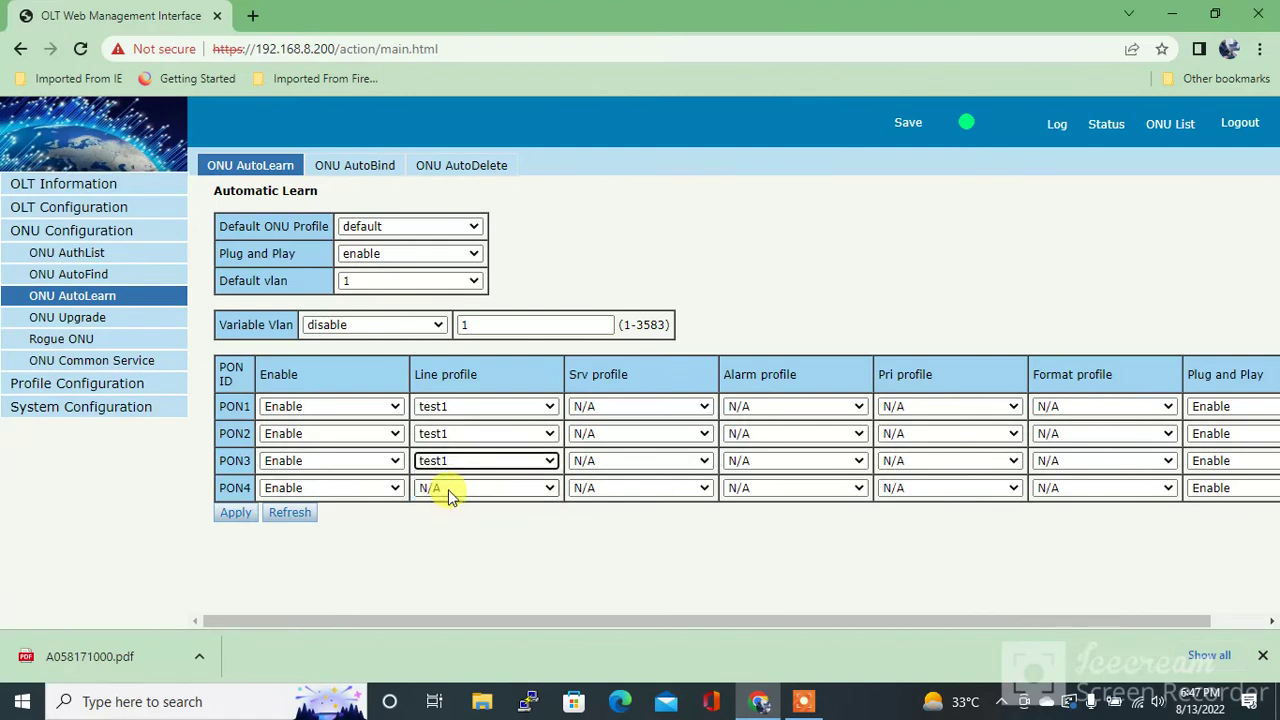
left_click(443, 488)
left_click(443, 521)
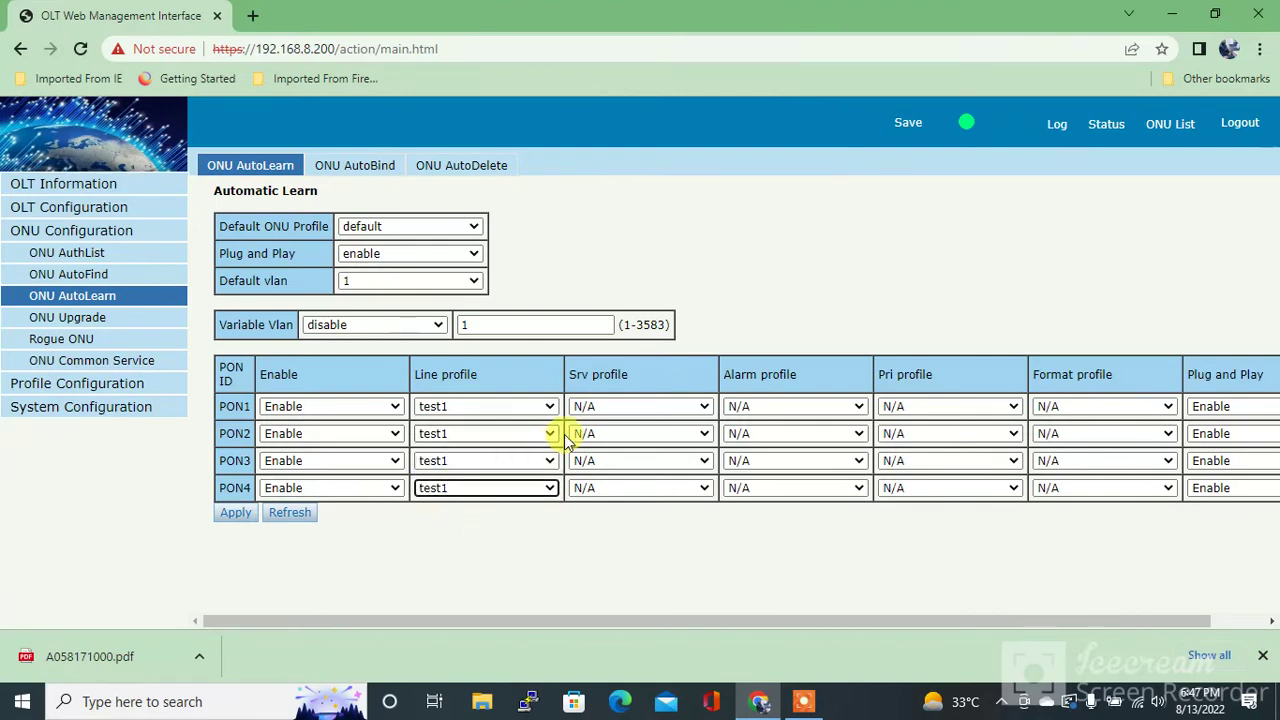
Set the service profile of PON1, PON2, PON3 and PON4 to test1
left_click(616, 408)
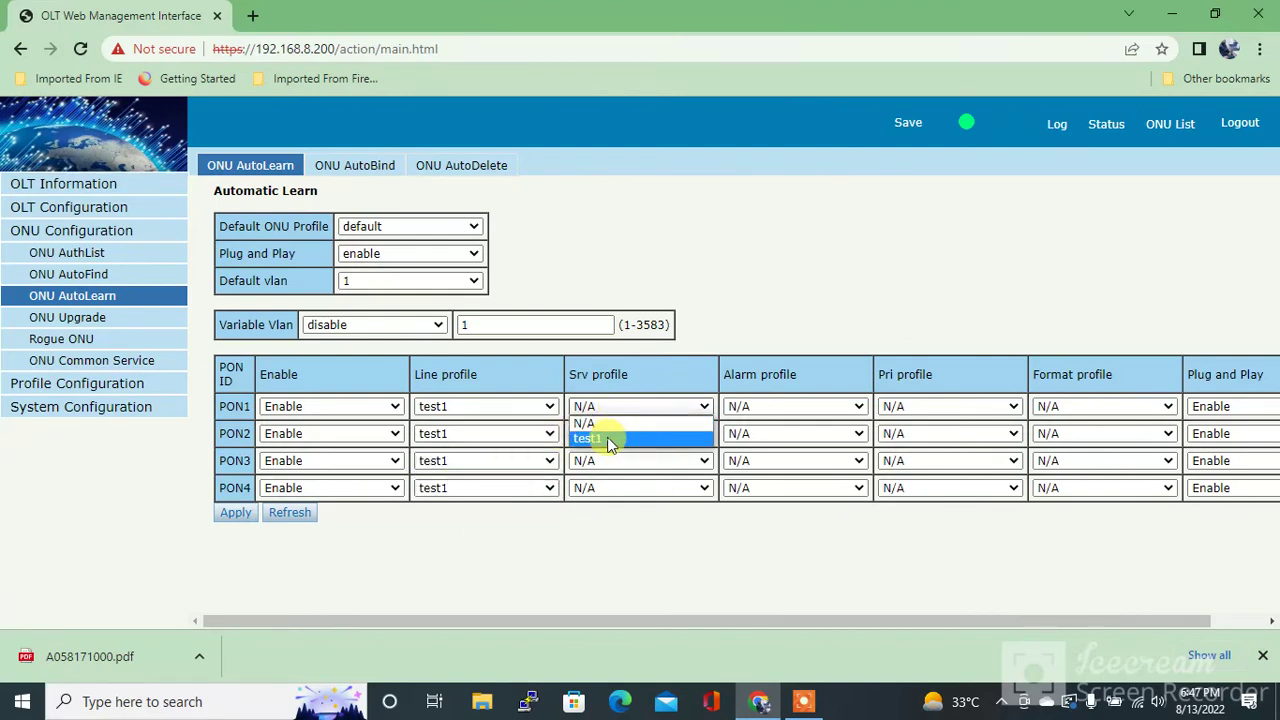
left_click(610, 439)
left_click(612, 434)
left_click(606, 467)
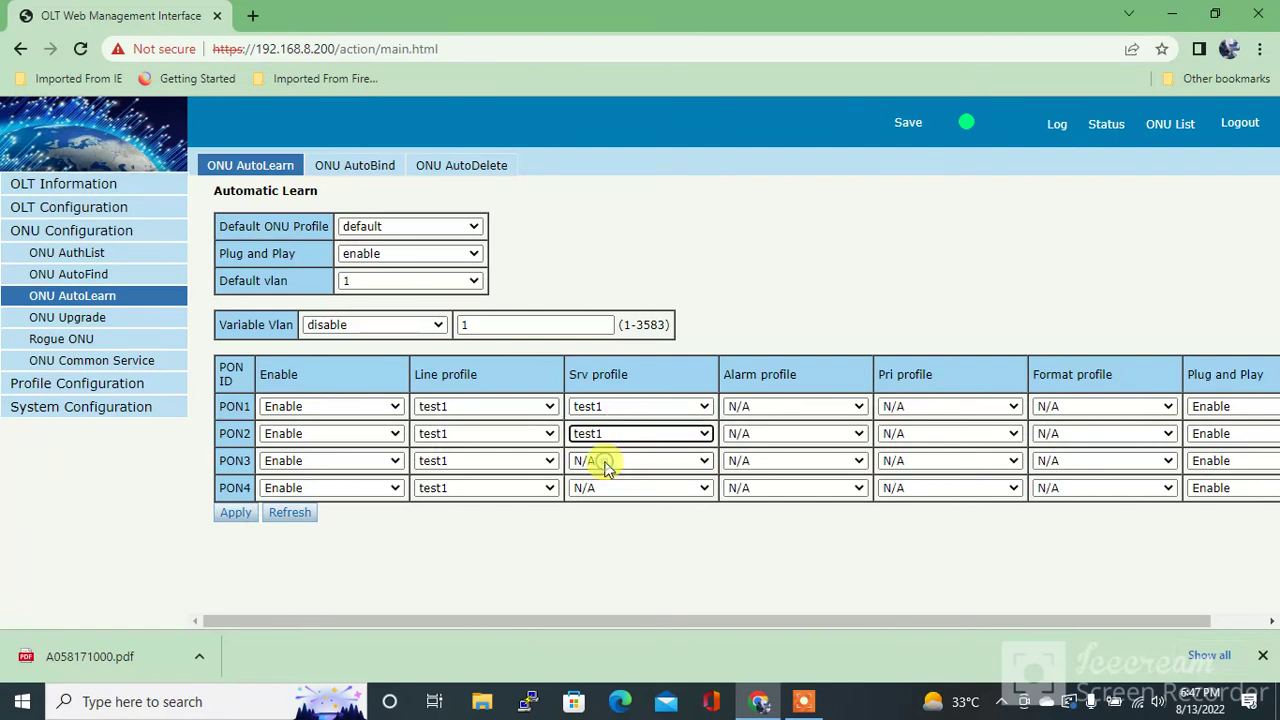
left_click(612, 459)
left_click(597, 492)
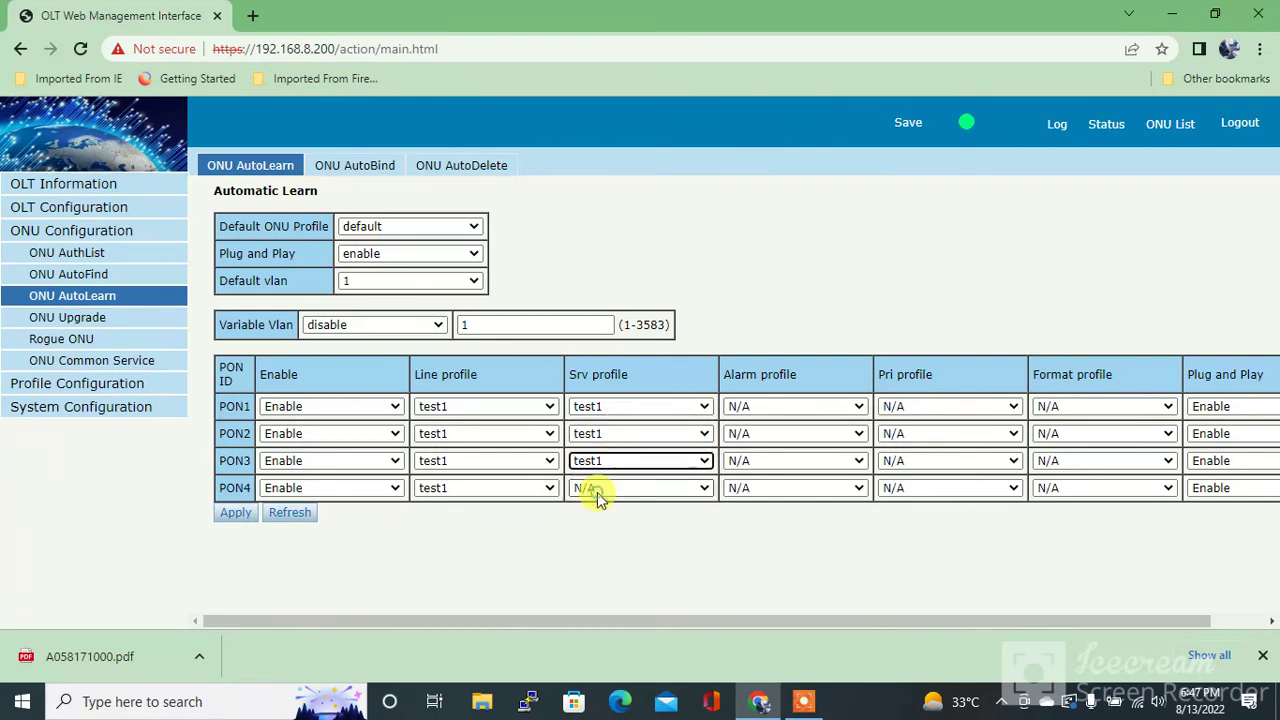
left_click(608, 489)
left_click(590, 522)
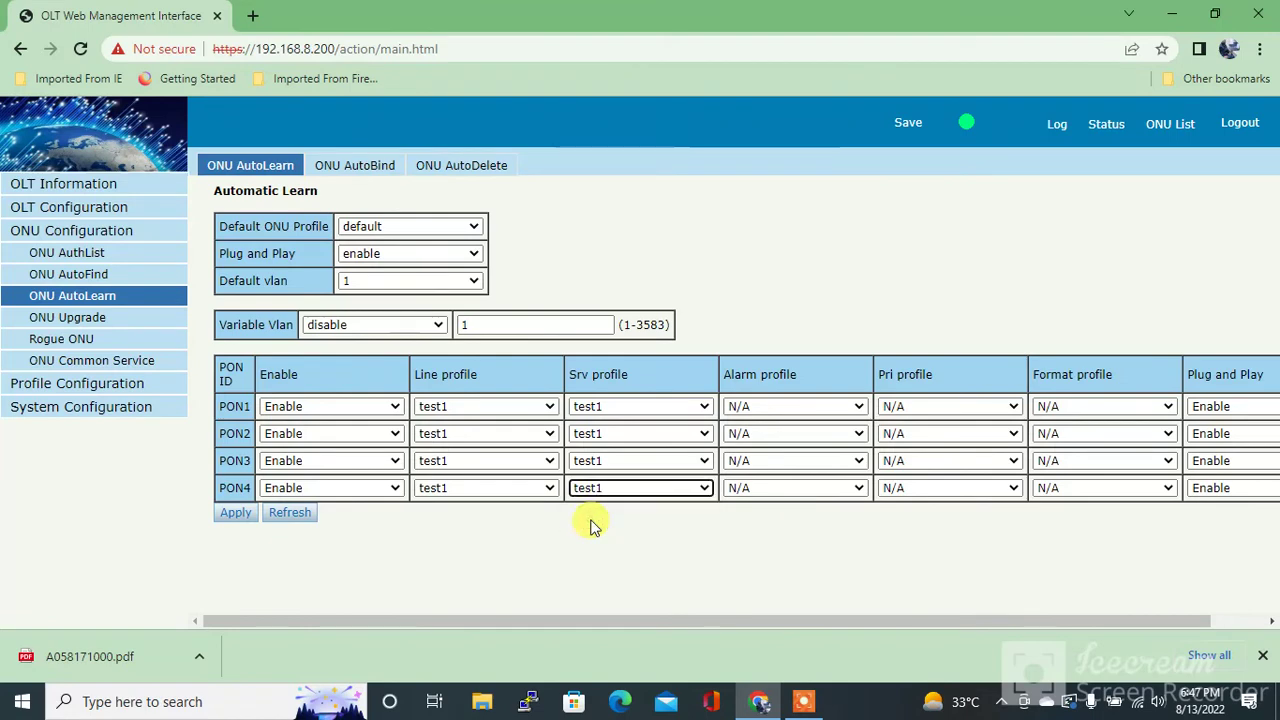
Apply the PON profile assignments, confirm the ONU offline warning, and save
left_click(230, 514)
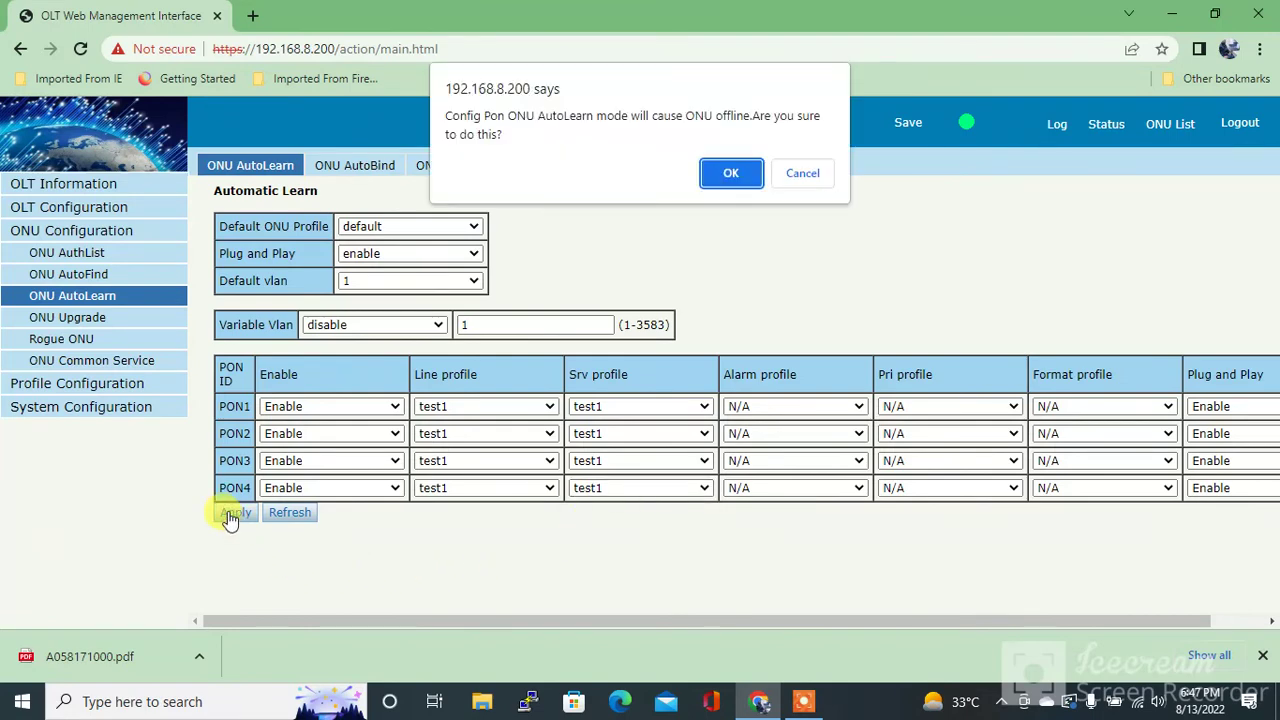
left_click(729, 176)
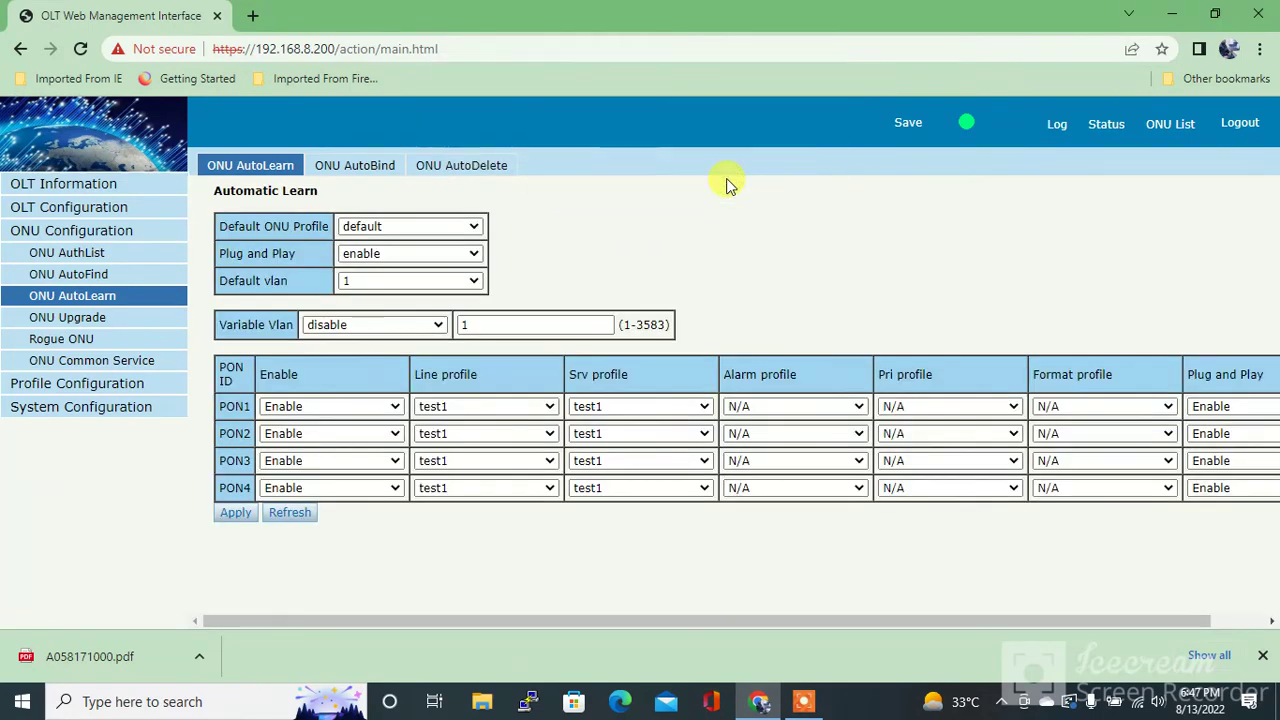
left_click(909, 121)
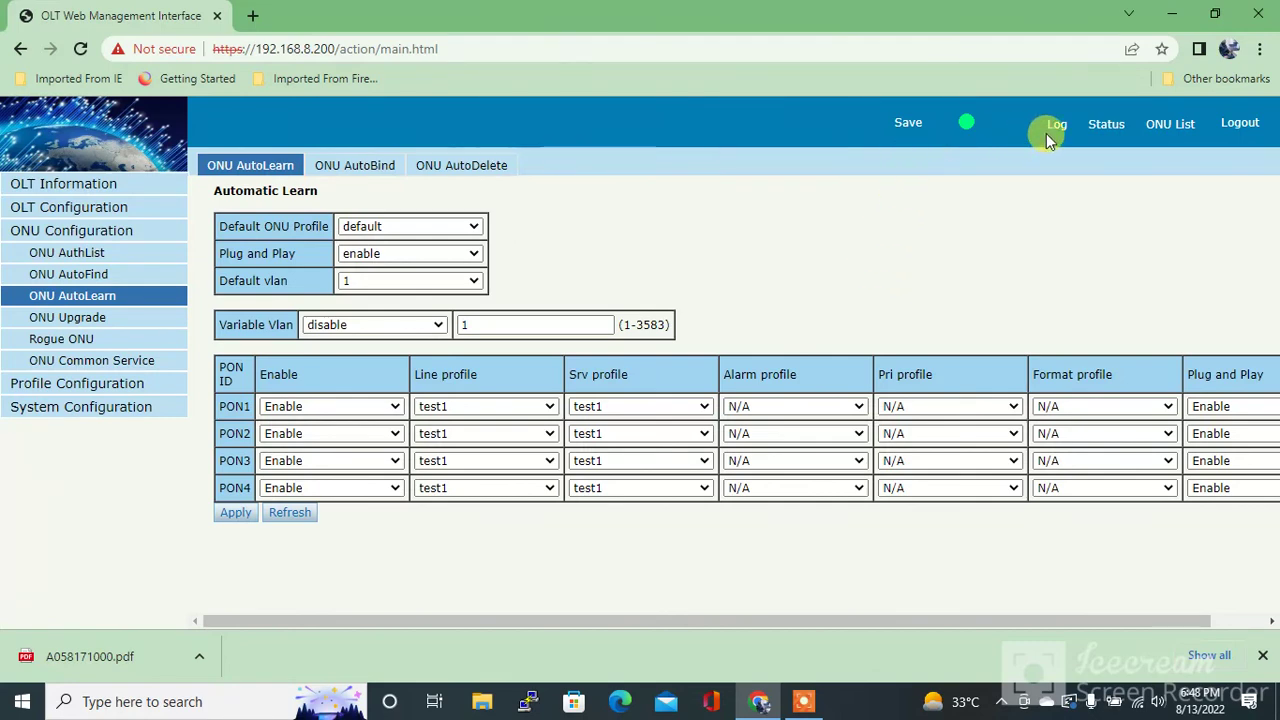
left_click(805, 700)
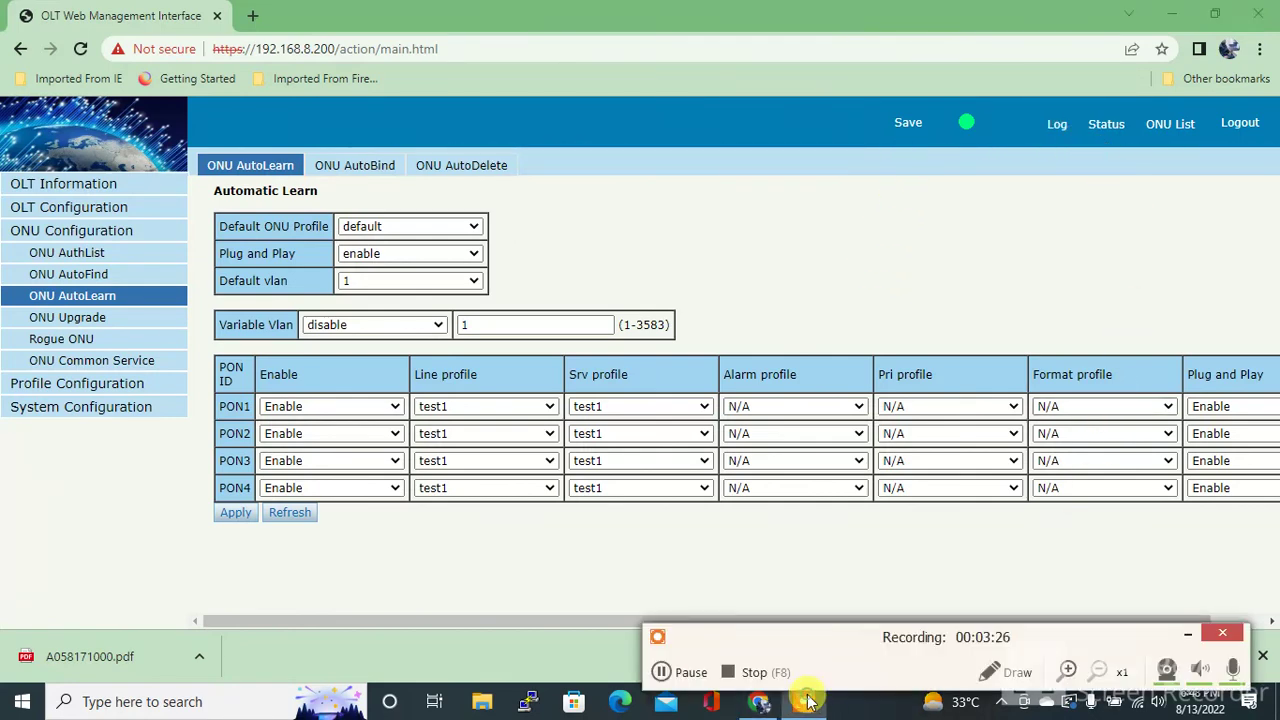